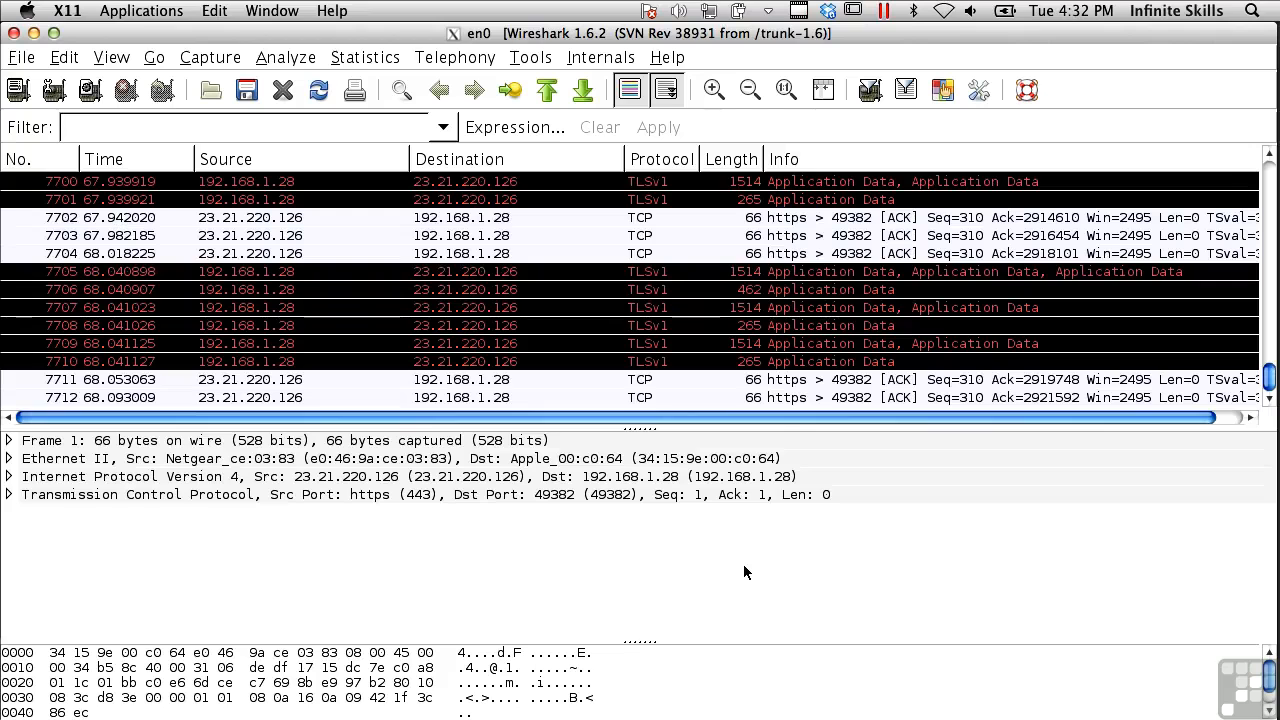
# Show the Telephony submenu entries, such as VoIP Calls and SIP, from the Tools menu
pyautogui.click(545, 60)
pyautogui.moveTo(490, 62)
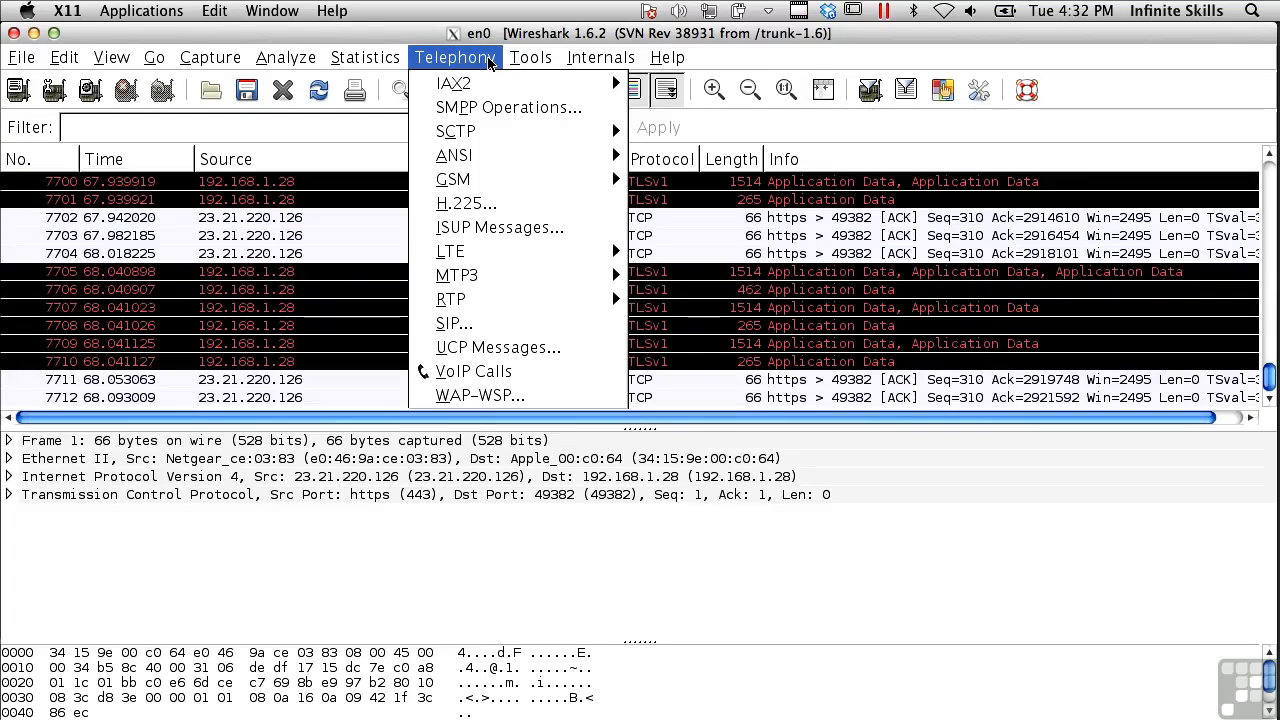
# Check VoIP Calls, confirm 0 calls were detected, and close the empty list
pyautogui.click(490, 376)
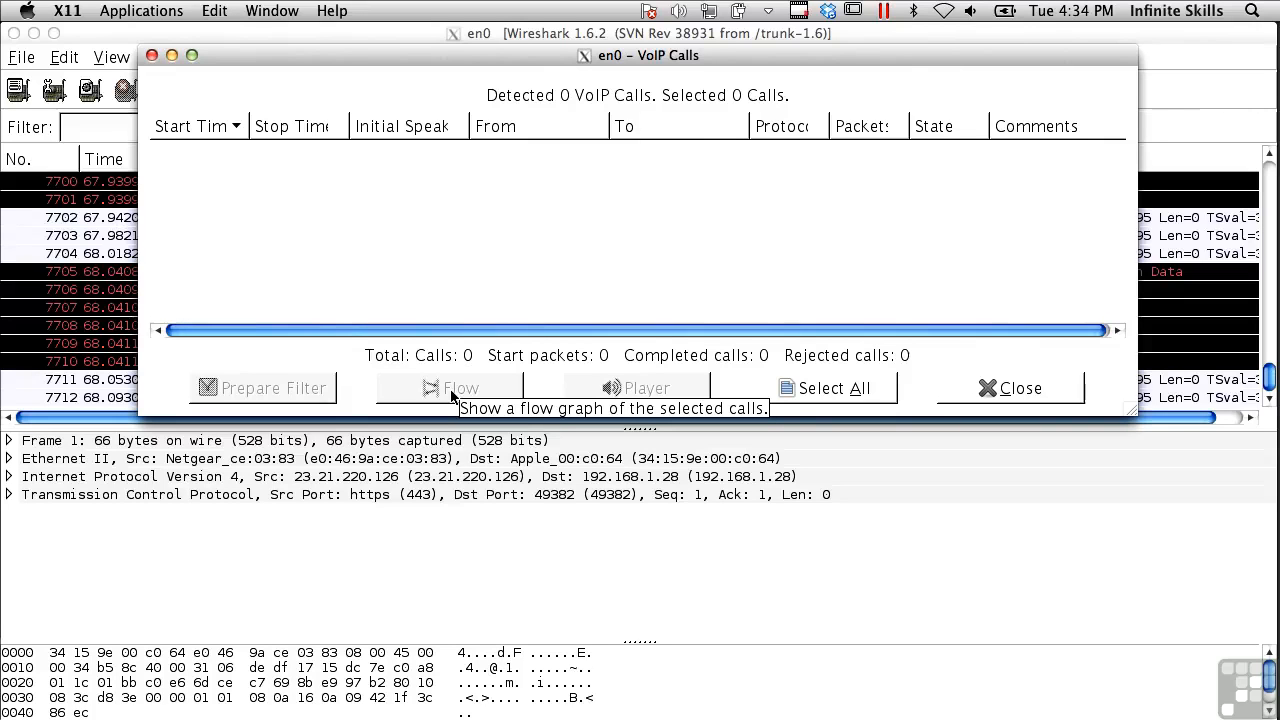
pyautogui.click(1030, 388)
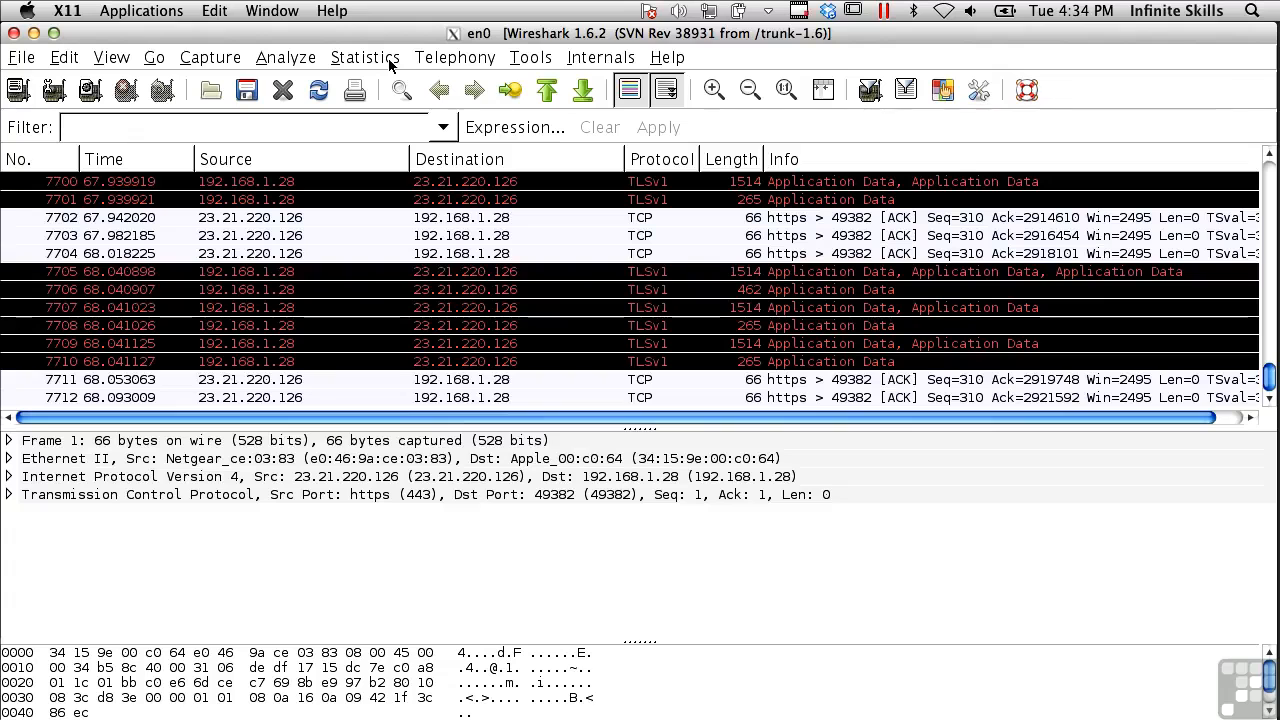
# Open Statistics > Endpoints and scroll through the 19 Ethernet endpoints
pyautogui.click(365, 58)
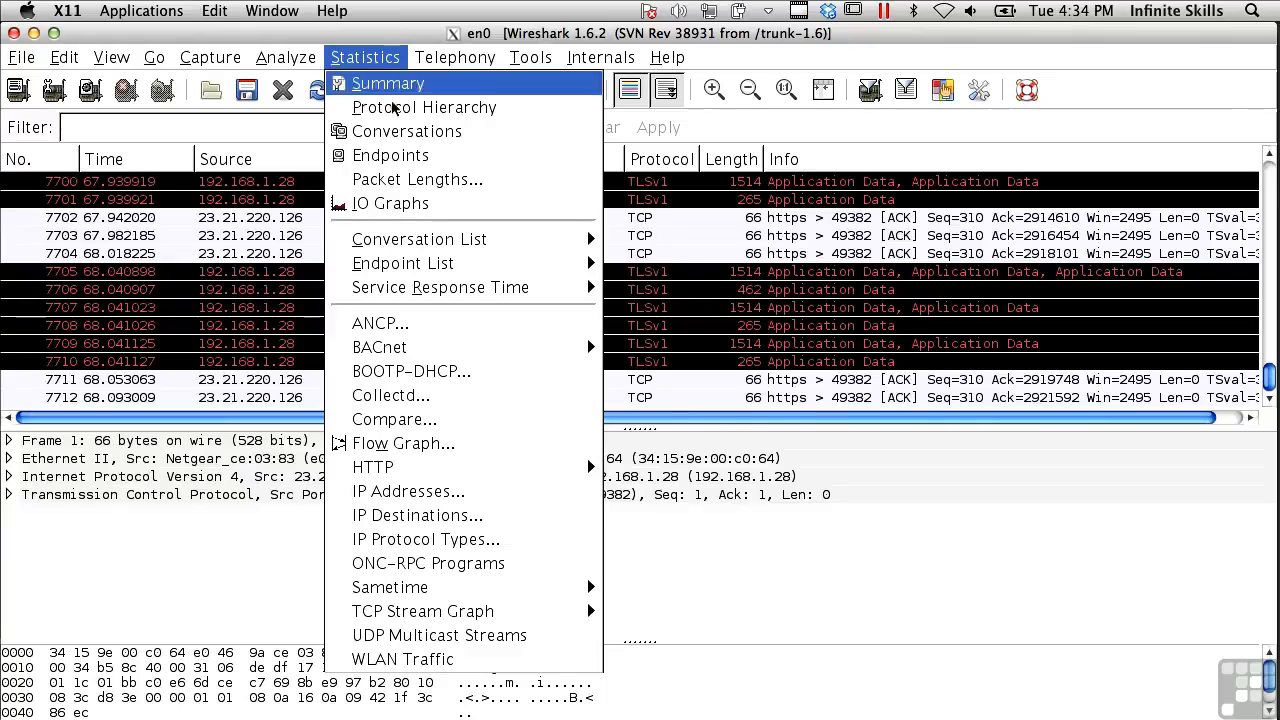
pyautogui.click(390, 155)
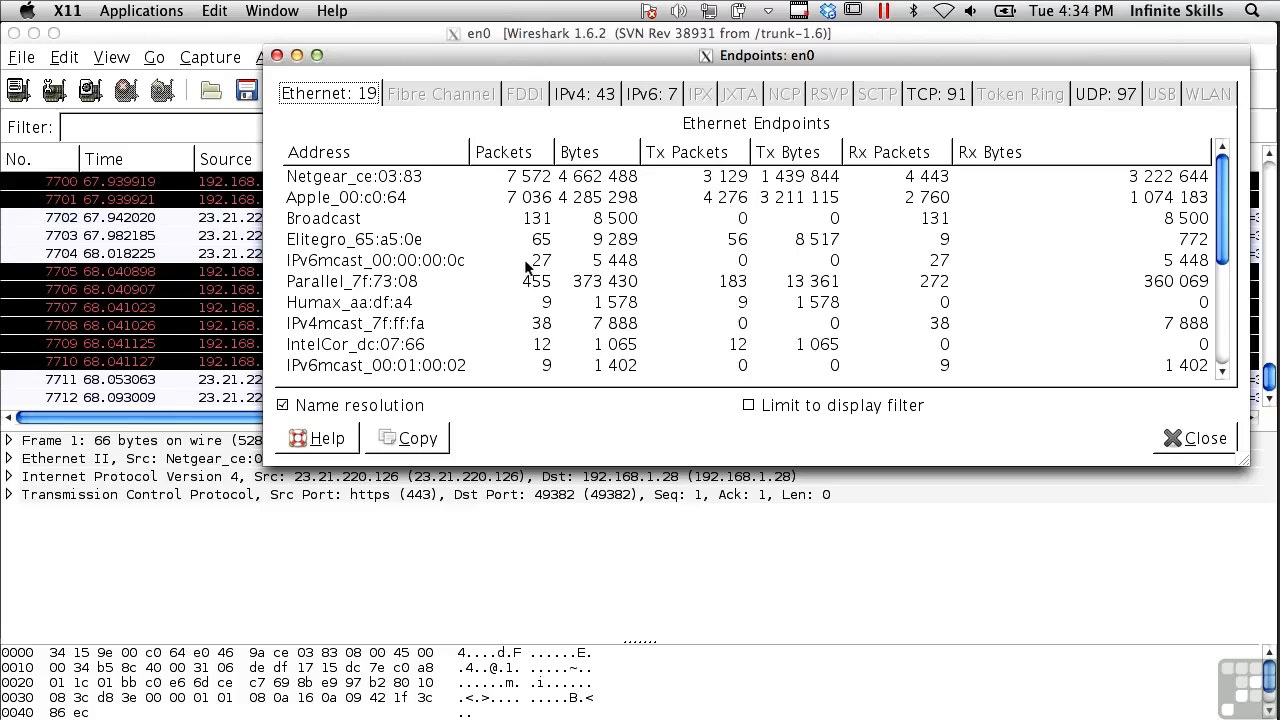
pyautogui.scroll(-5, 525, 262)
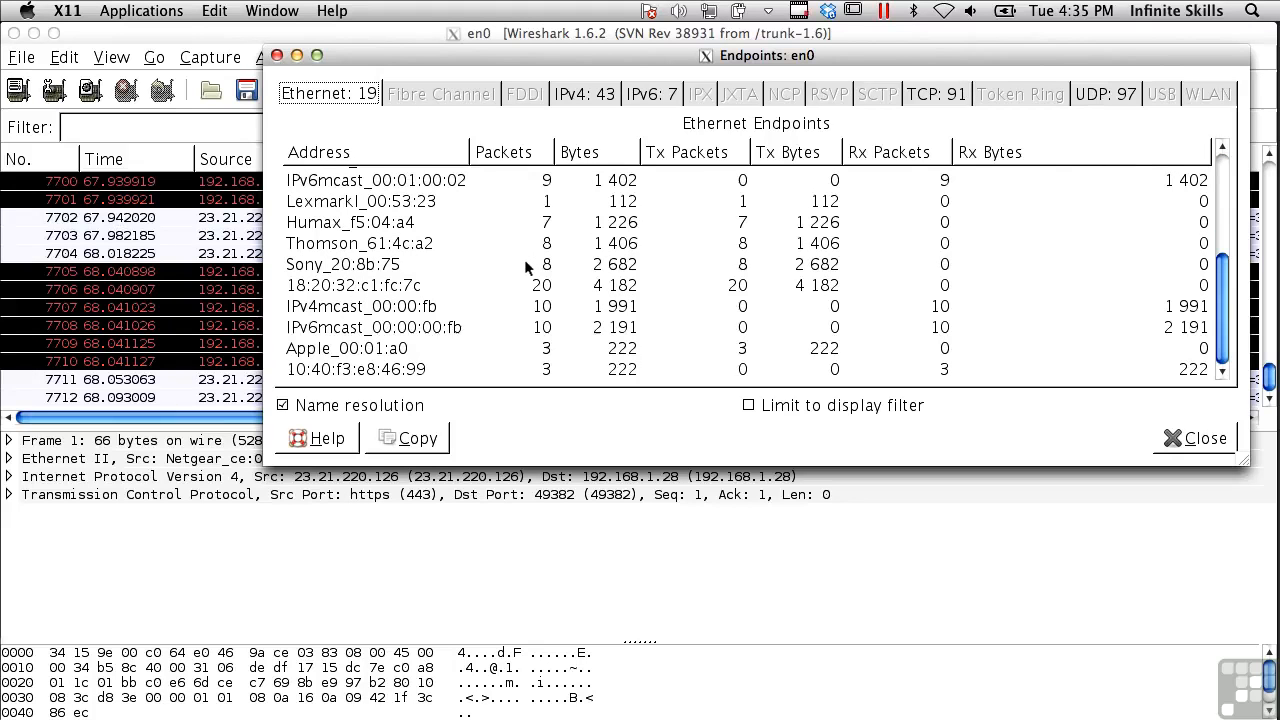
pyautogui.scroll(5, 524, 259)
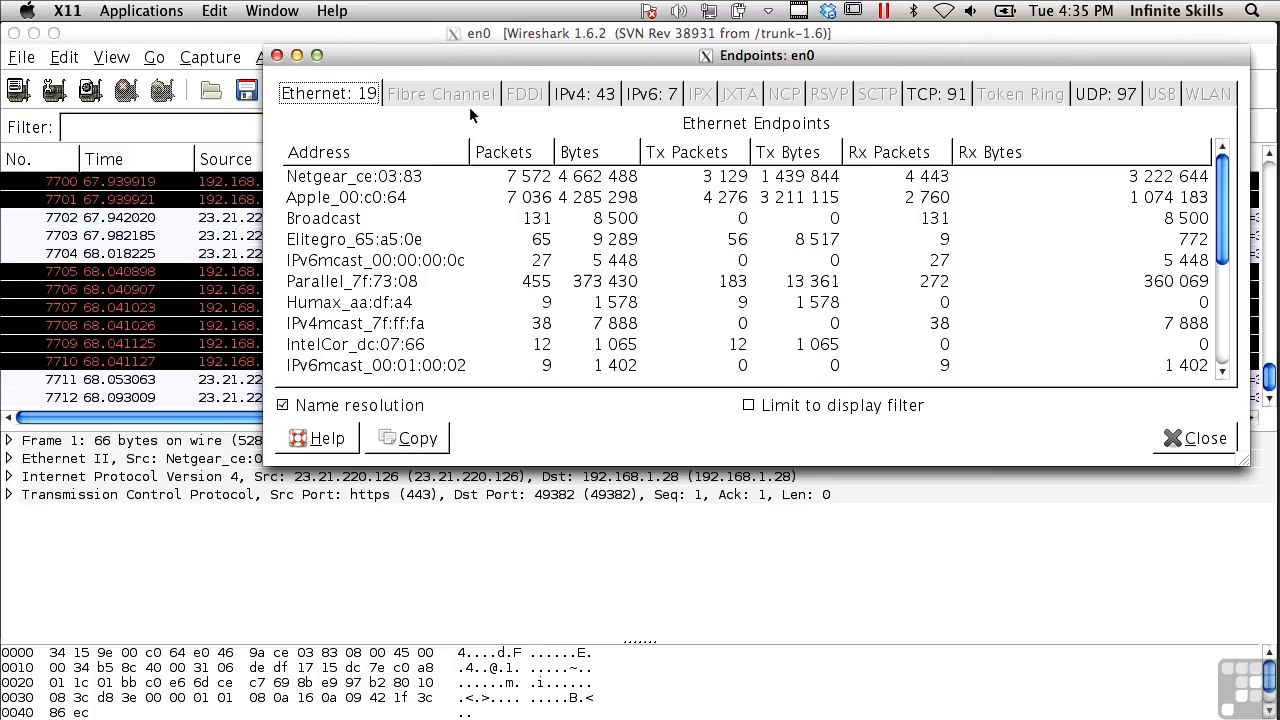
# Browse the IPv4, IPv6 and TCP endpoint tabs, return to Ethernet, then close Endpoints
pyautogui.click(578, 97)
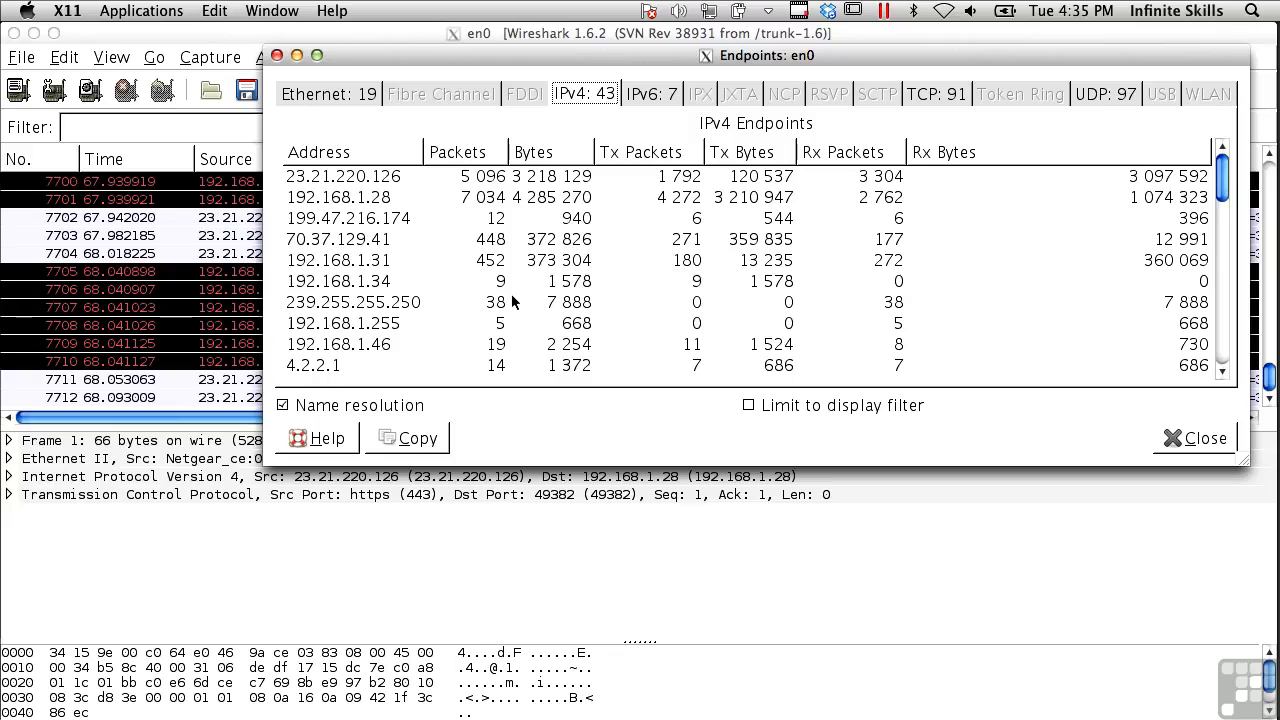
pyautogui.scroll(-5, 511, 301)
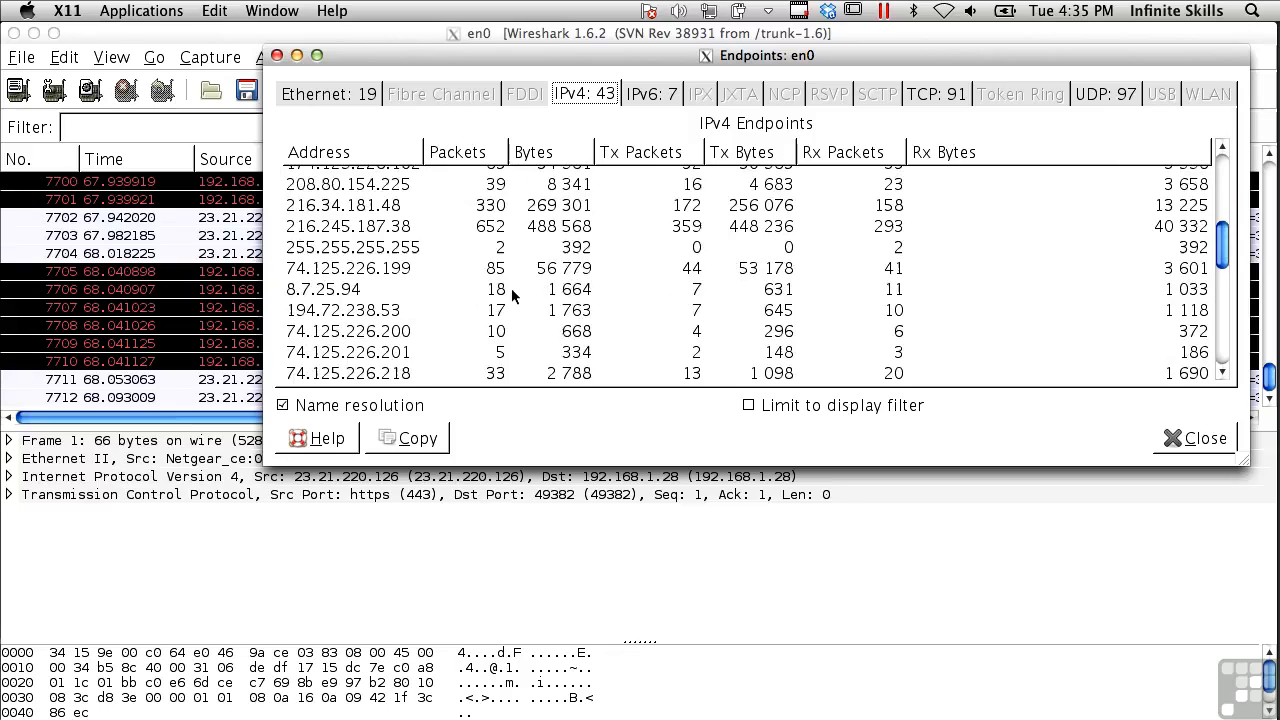
pyautogui.scroll(-5, 511, 288)
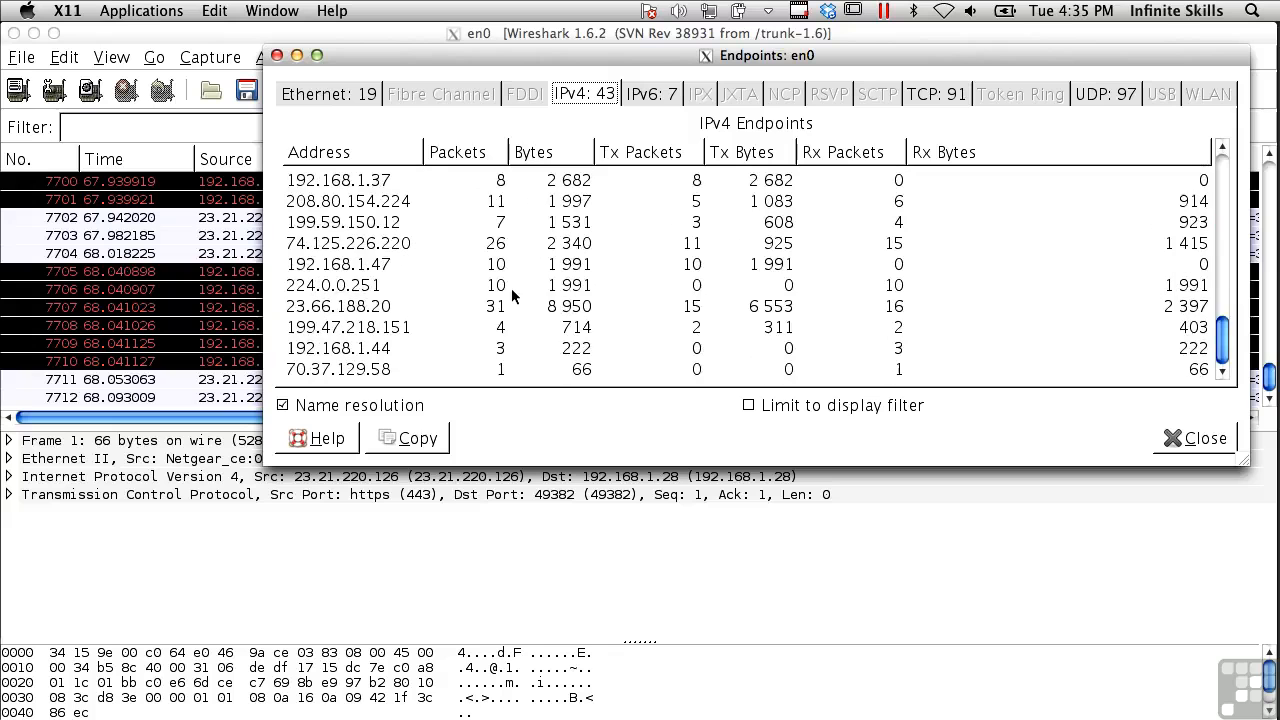
pyautogui.click(641, 95)
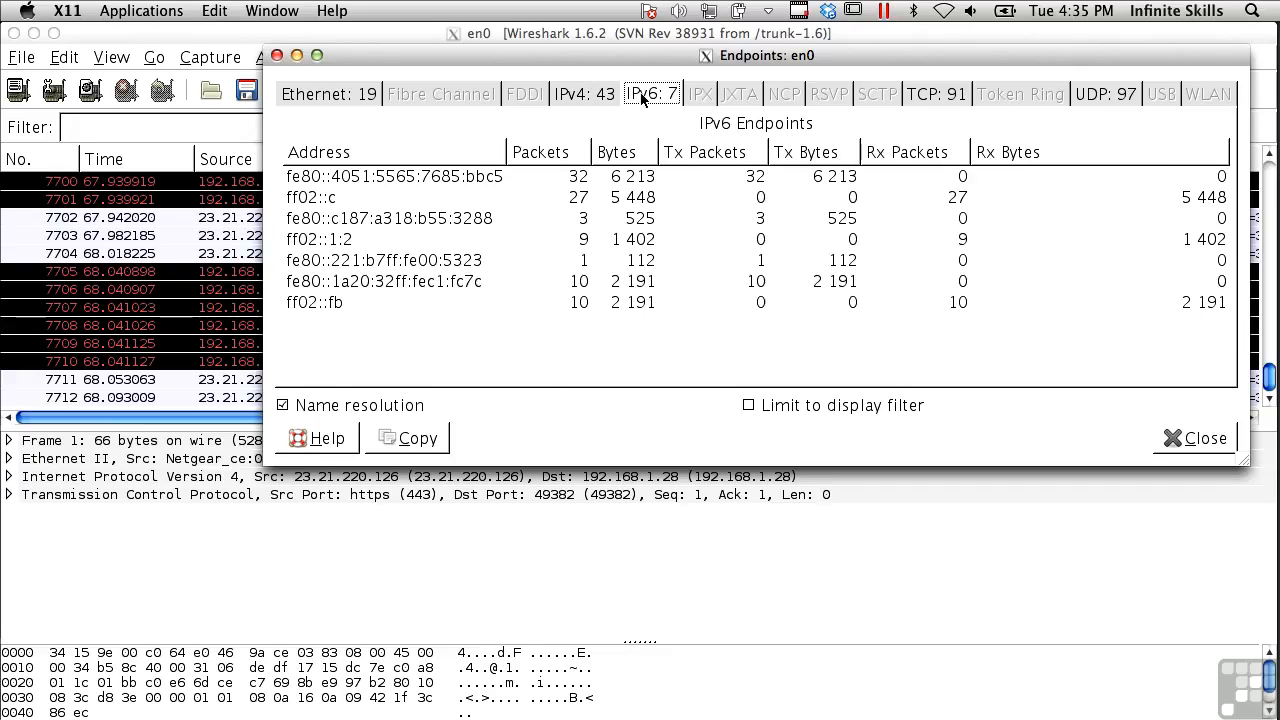
pyautogui.click(921, 95)
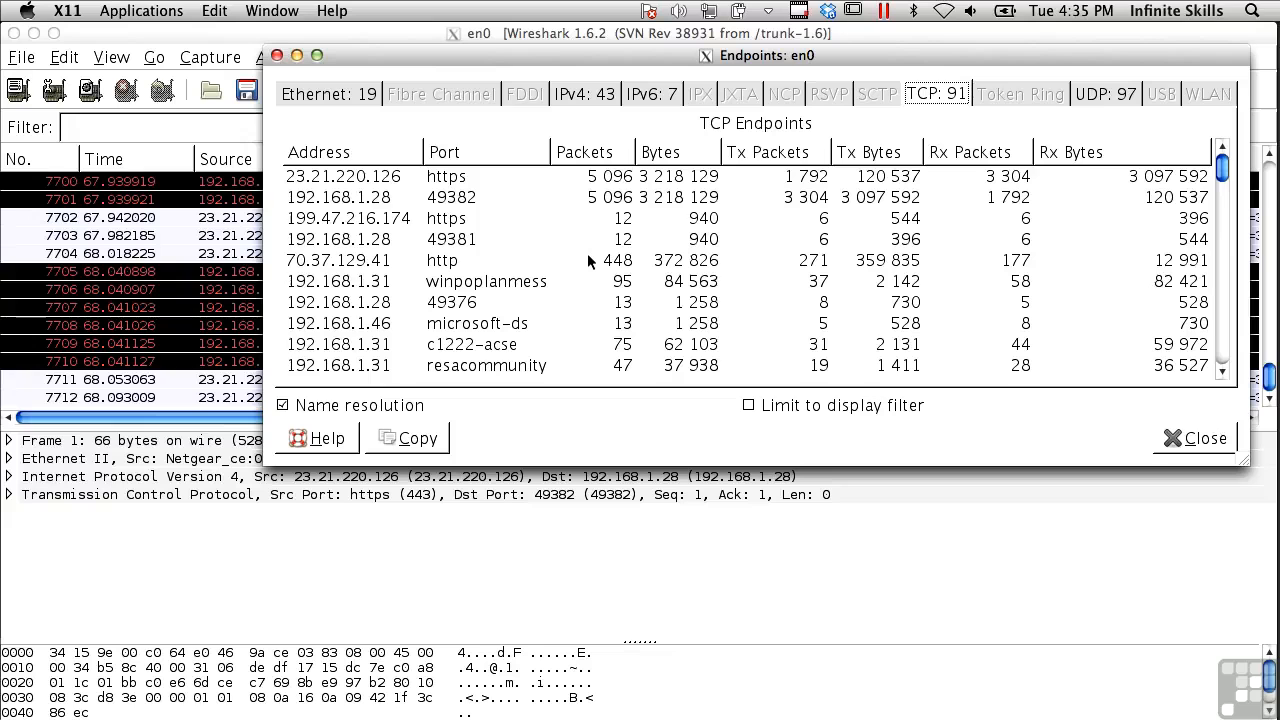
pyautogui.click(351, 97)
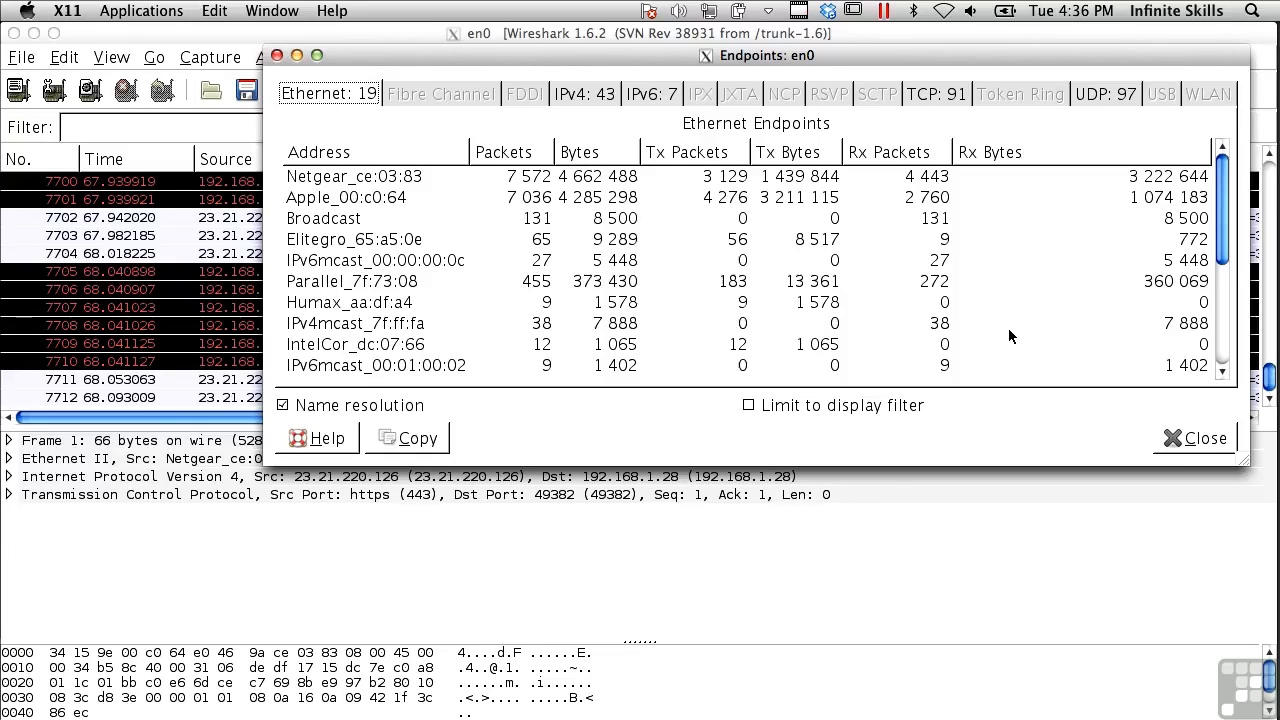
pyautogui.click(1192, 438)
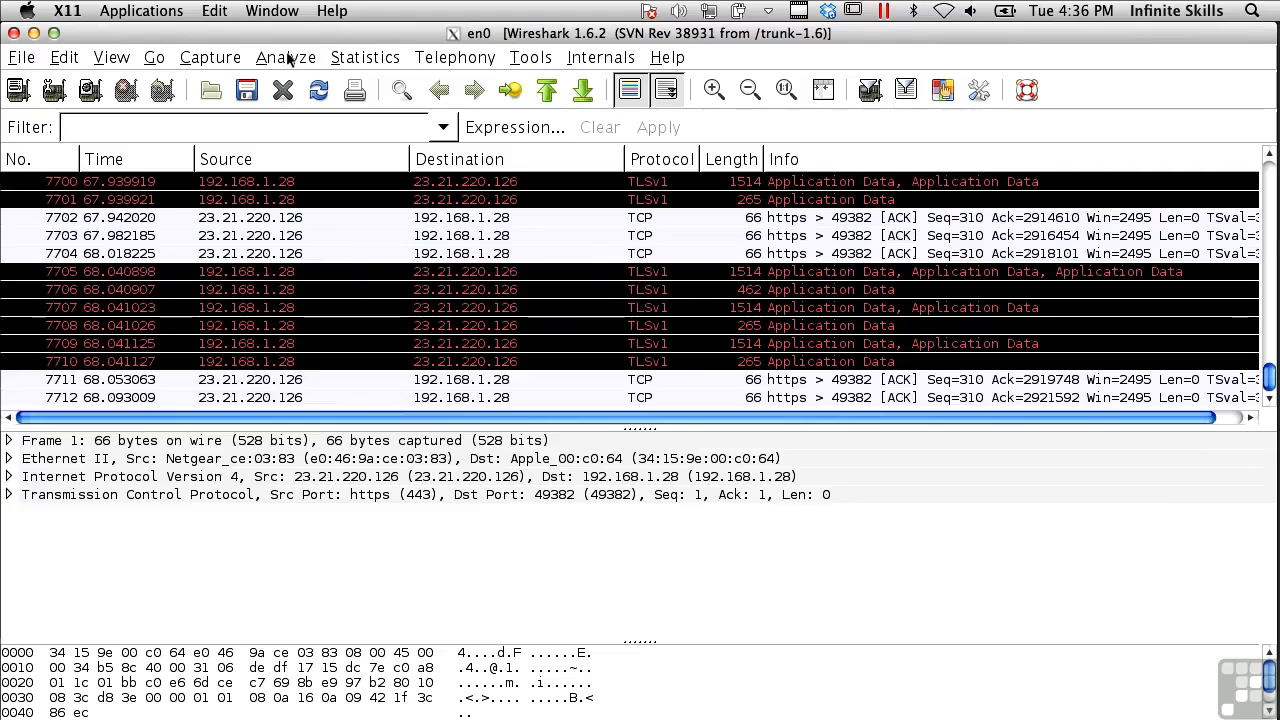
pyautogui.click(353, 58)
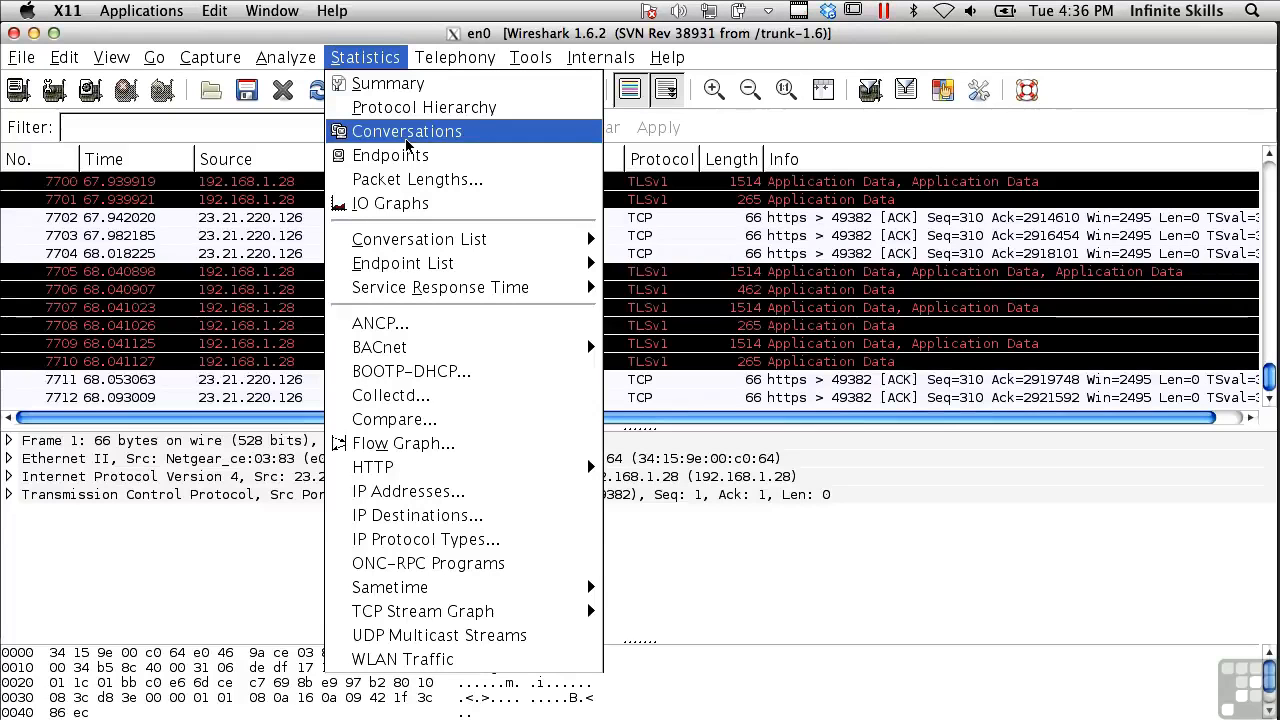
pyautogui.click(400, 207)
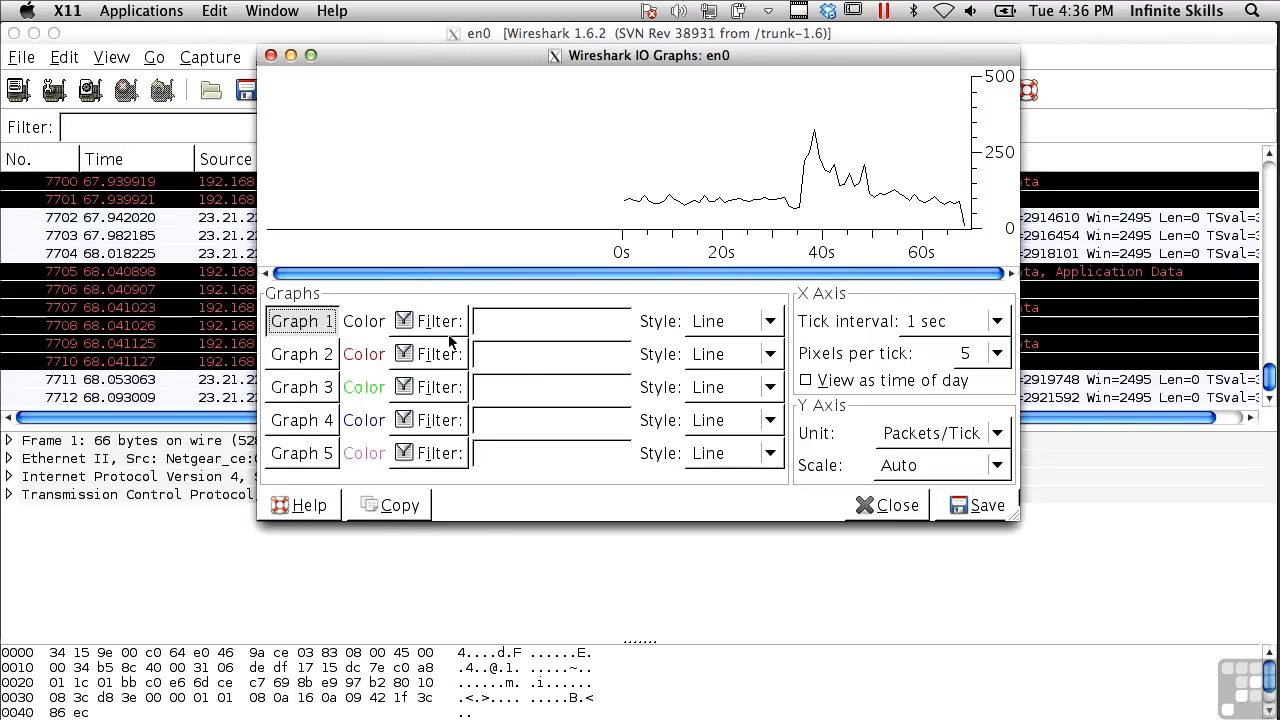
pyautogui.click(1000, 434)
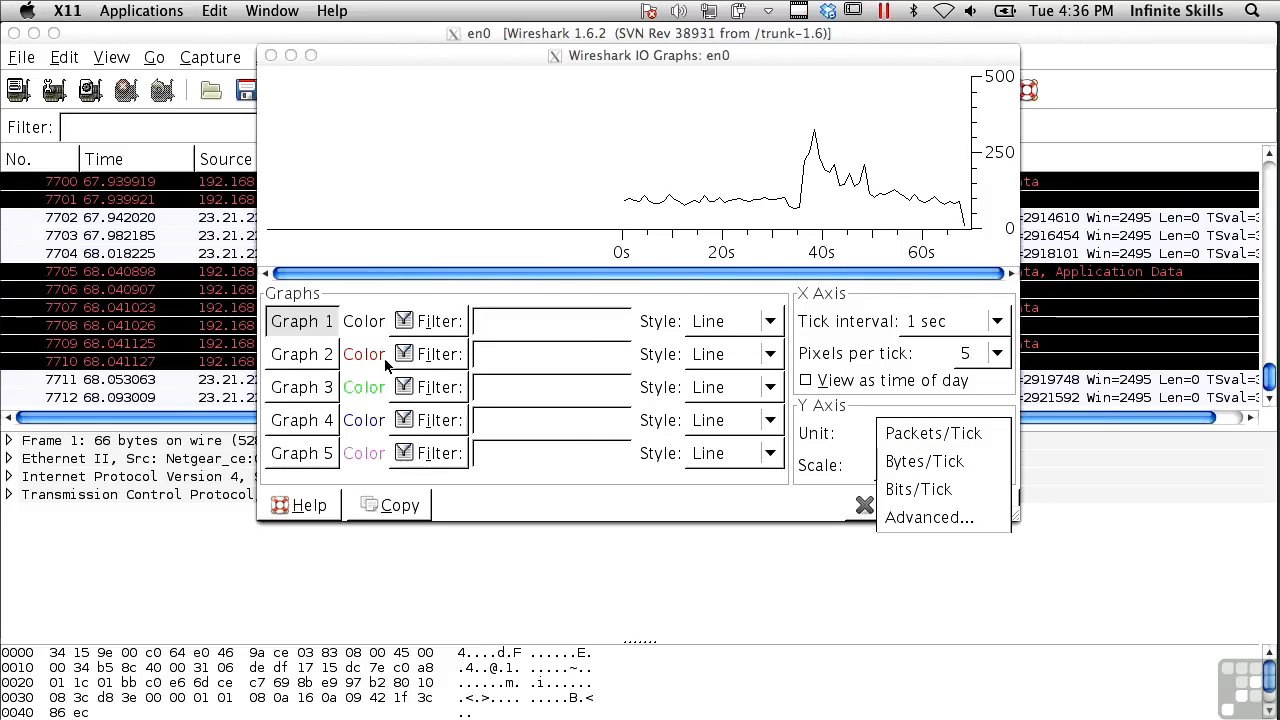
pyautogui.click(571, 488)
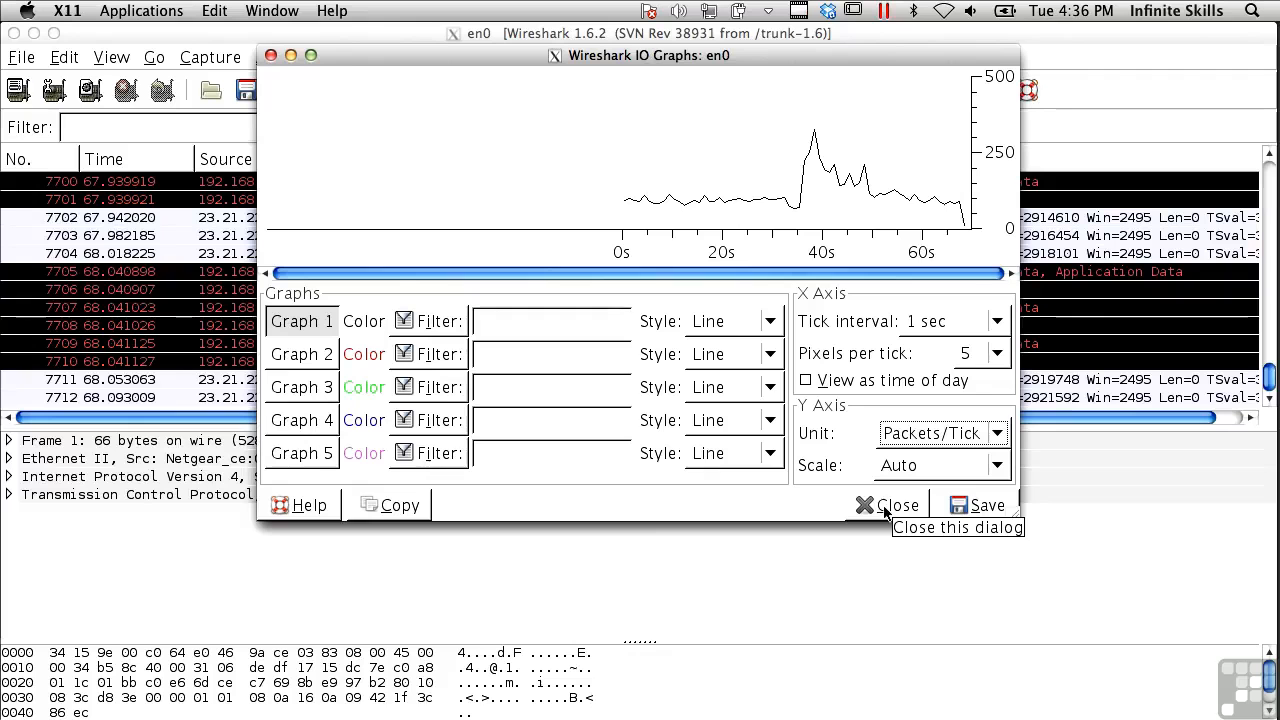
pyautogui.click(884, 511)
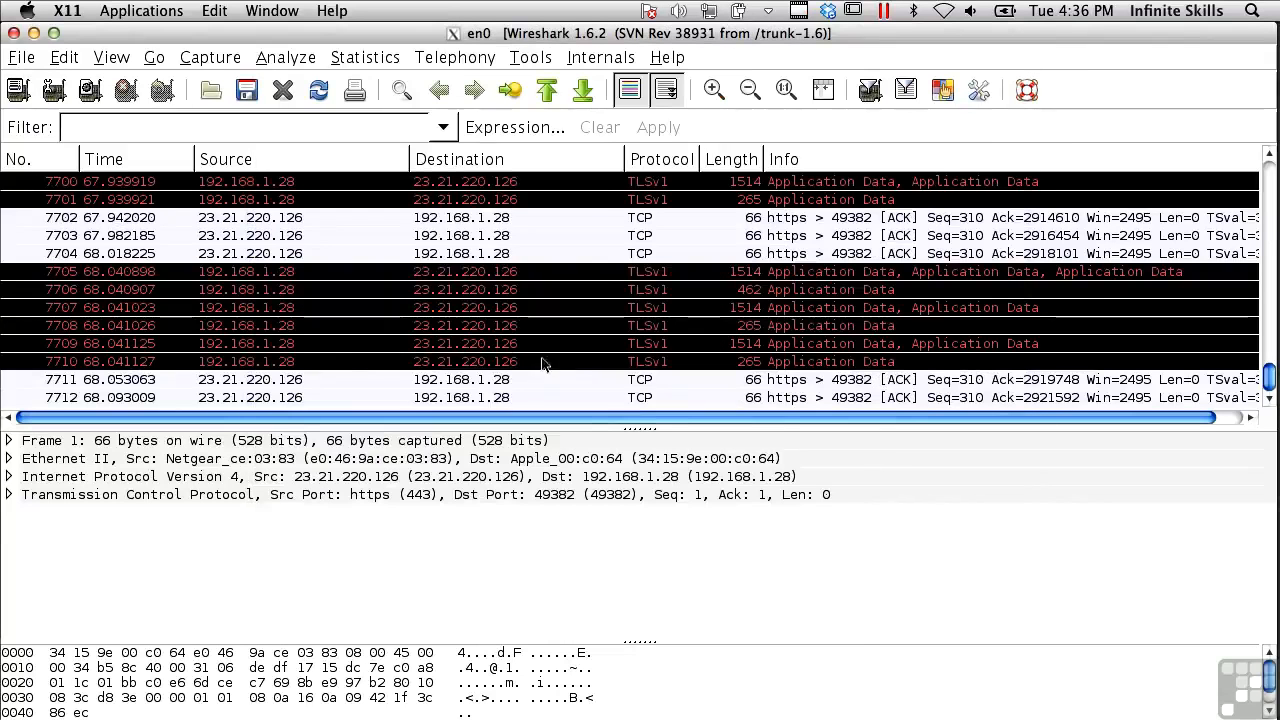
# Generate a Statistics flow graph that includes all packets
pyautogui.click(365, 57)
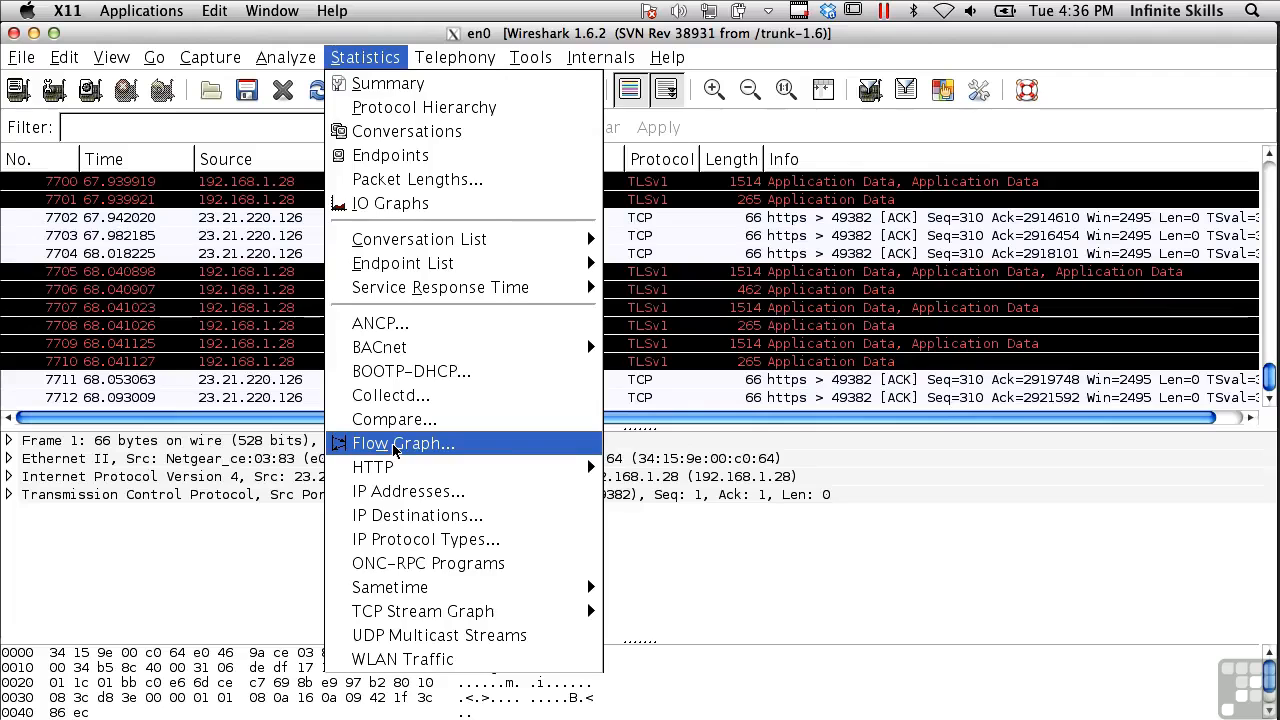
pyautogui.click(395, 451)
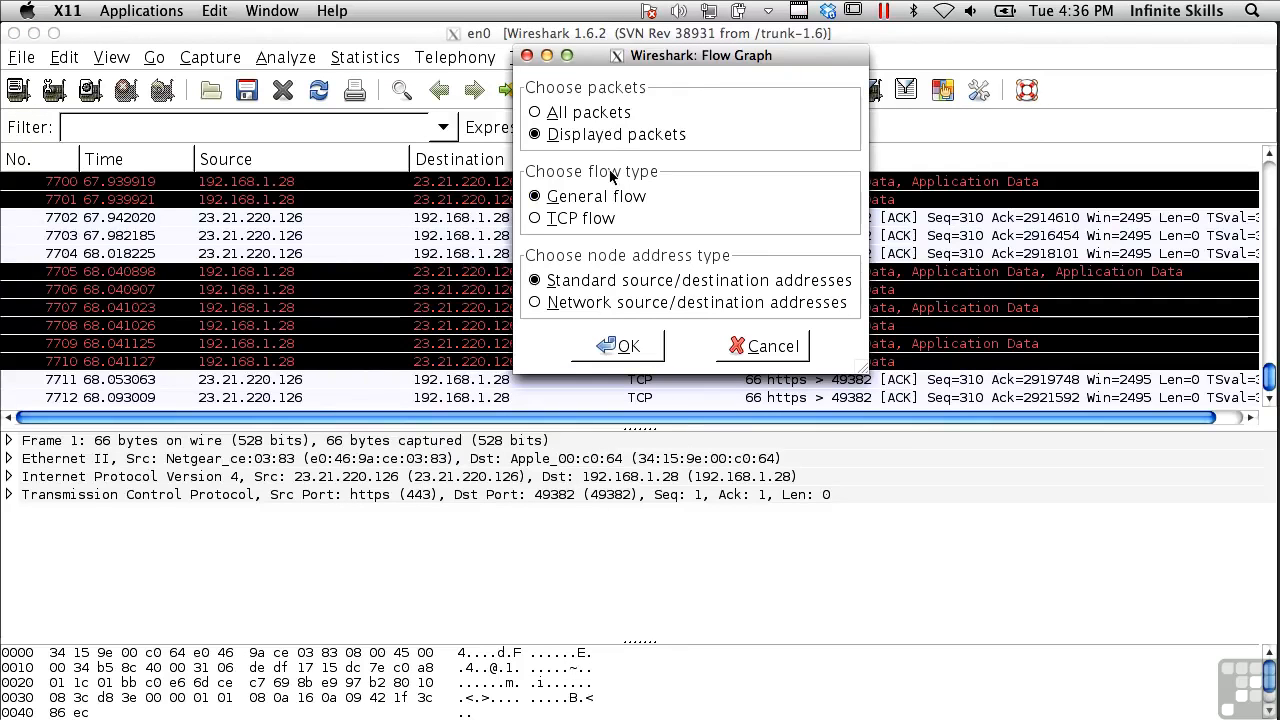
pyautogui.click(548, 112)
pyautogui.click(603, 347)
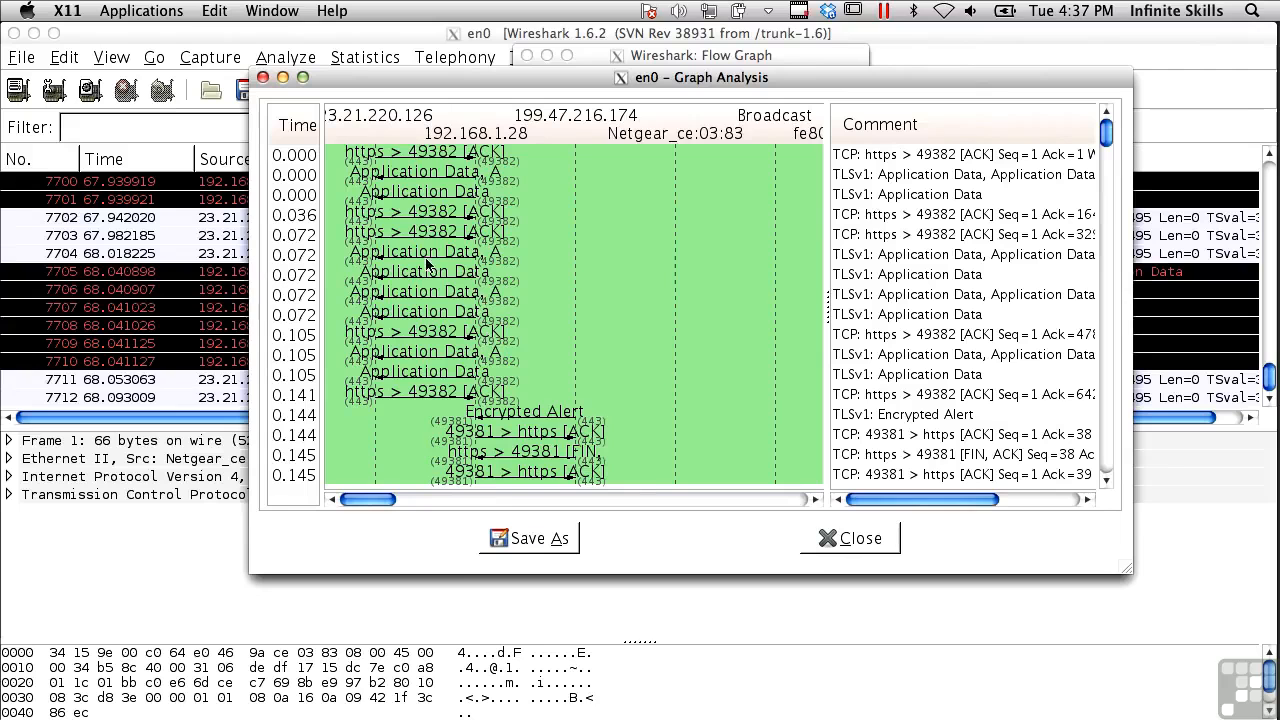
# Move and enlarge the Graph Analysis window, scroll through the TLSv1 and ACK flows, then close it
pyautogui.moveTo(368, 78); pyautogui.dragTo(134, 18)
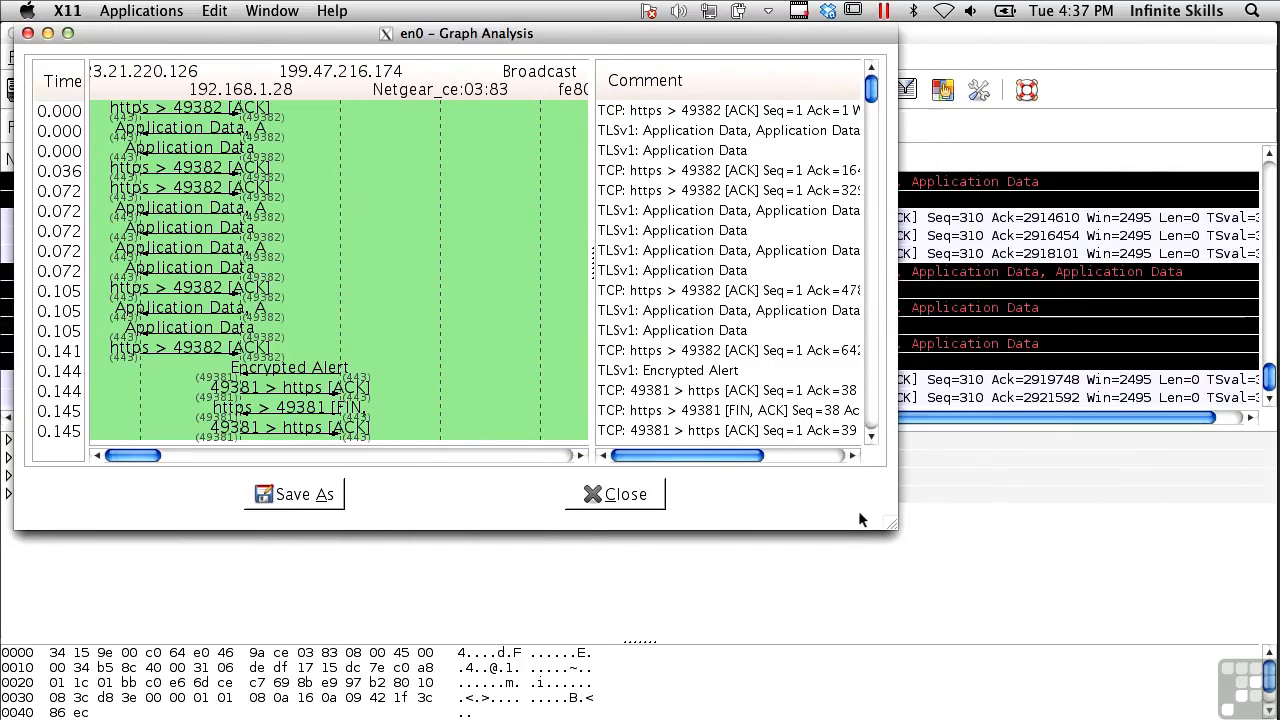
pyautogui.moveTo(886, 526); pyautogui.dragTo(1238, 719)
pyautogui.scroll(-10, 278, 385)
pyautogui.scroll(-3, 278, 380)
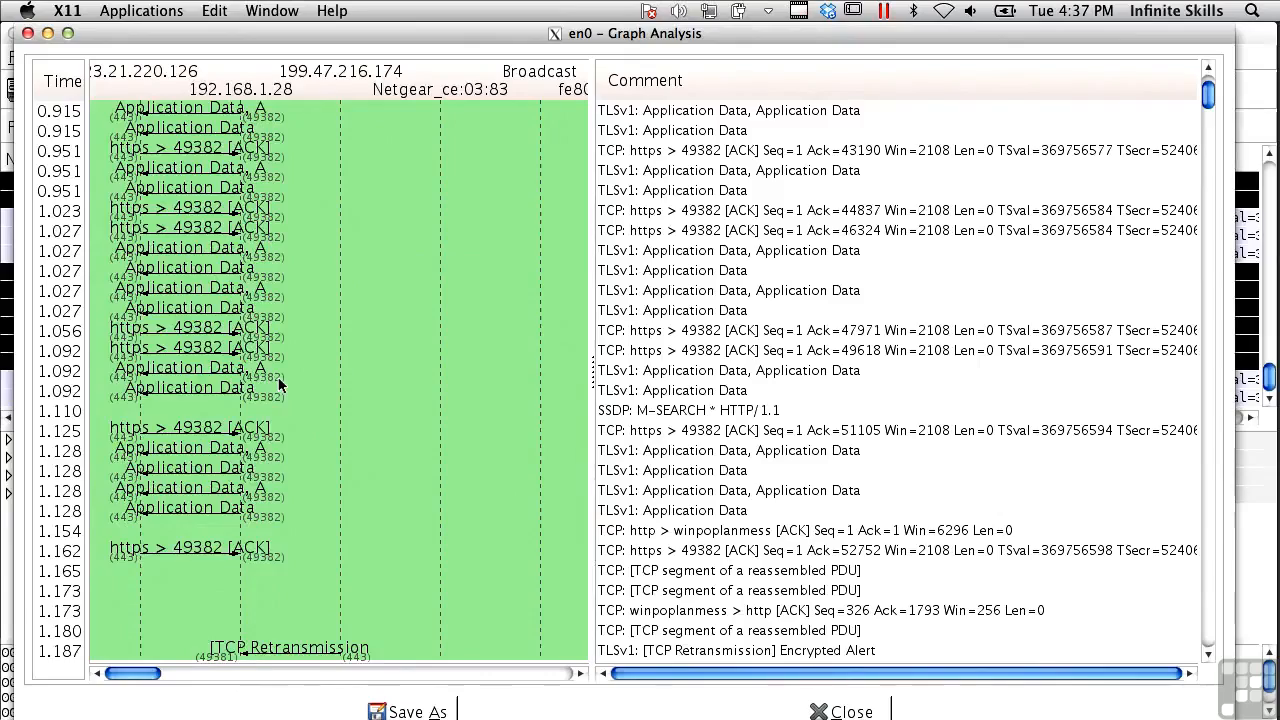
pyautogui.scroll(-10, 278, 377)
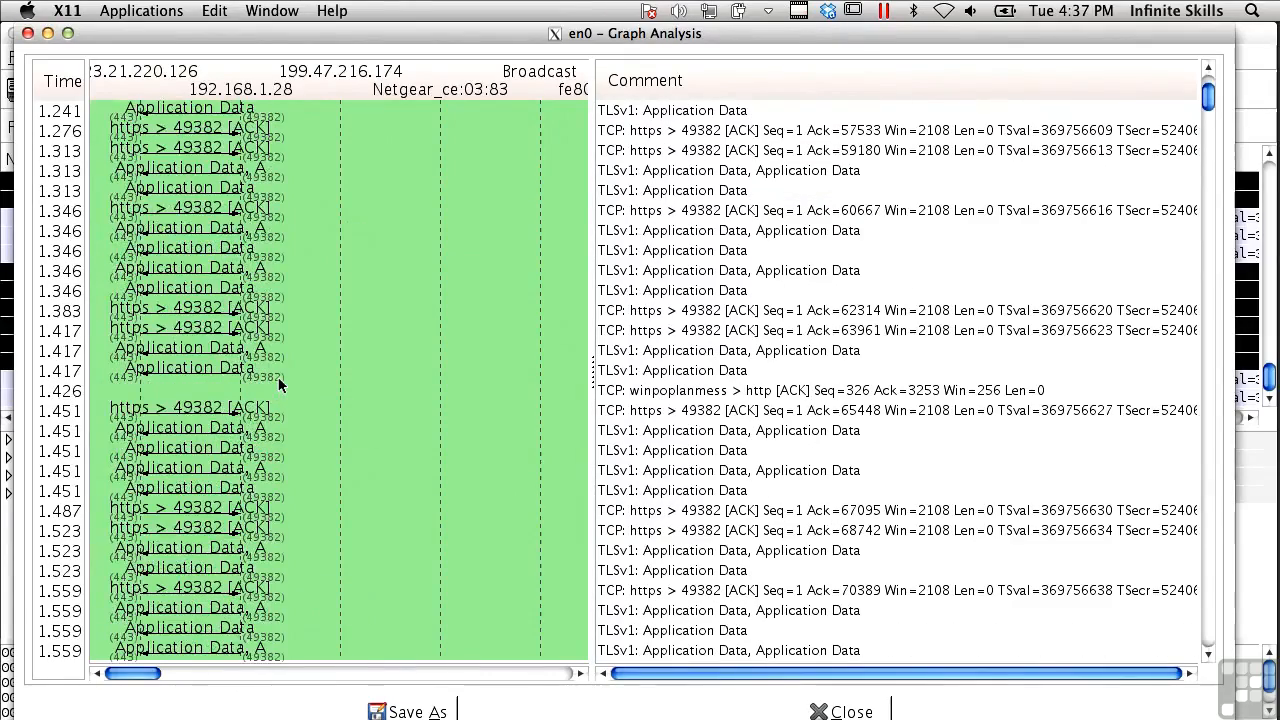
pyautogui.scroll(-20, 278, 380)
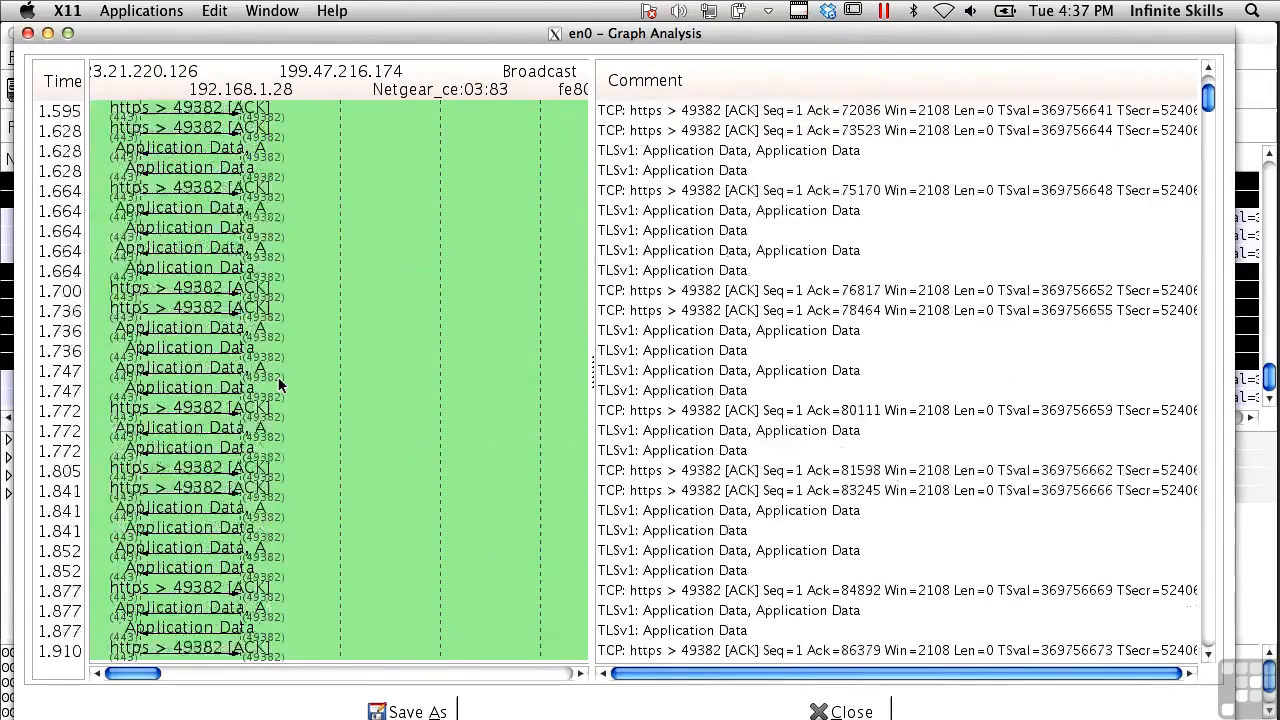
pyautogui.scroll(-18, 278, 380)
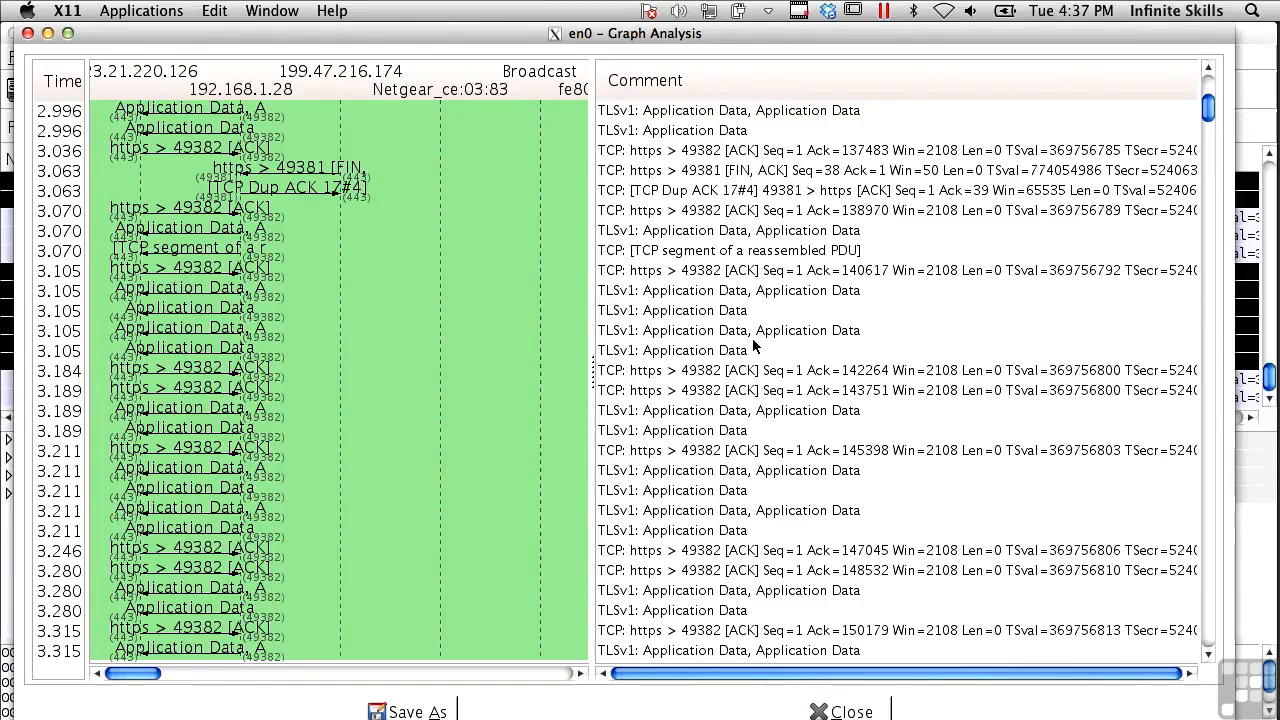
pyautogui.click(838, 712)
pyautogui.click(365, 57)
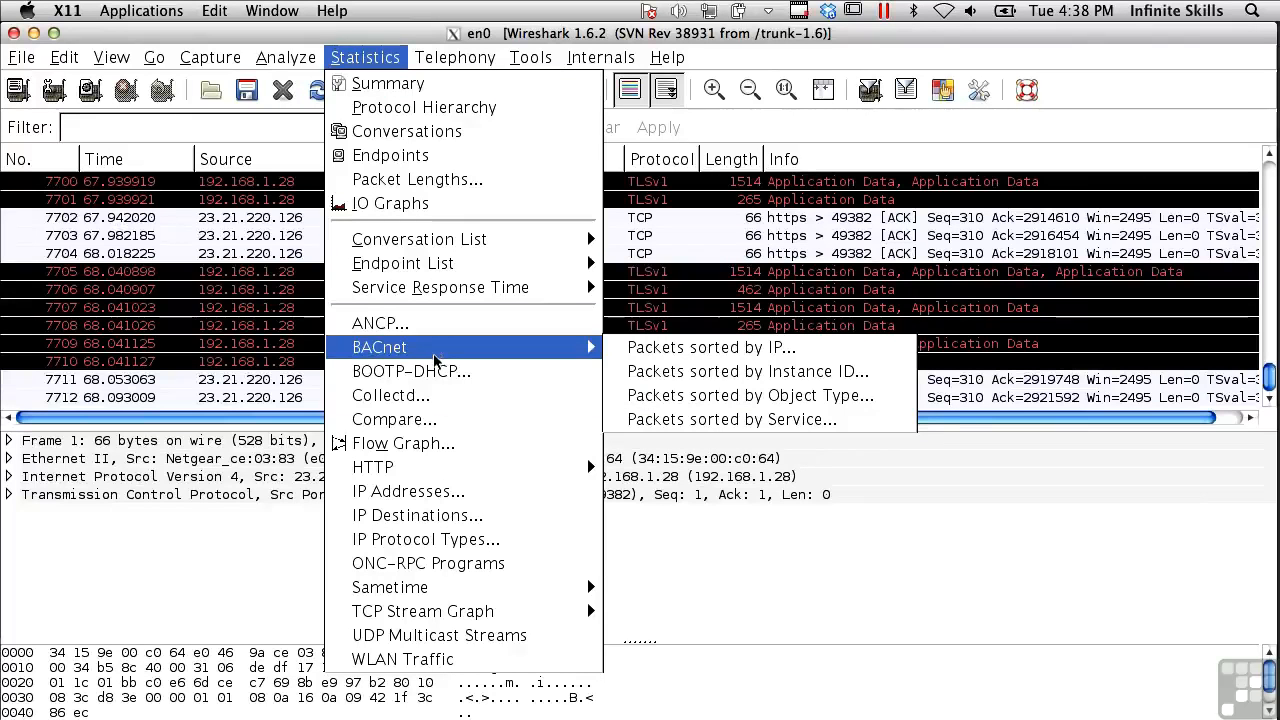
# Open the HTTP Requests statistic, view its filter choices, and cancel without creating it
pyautogui.moveTo(446, 470)
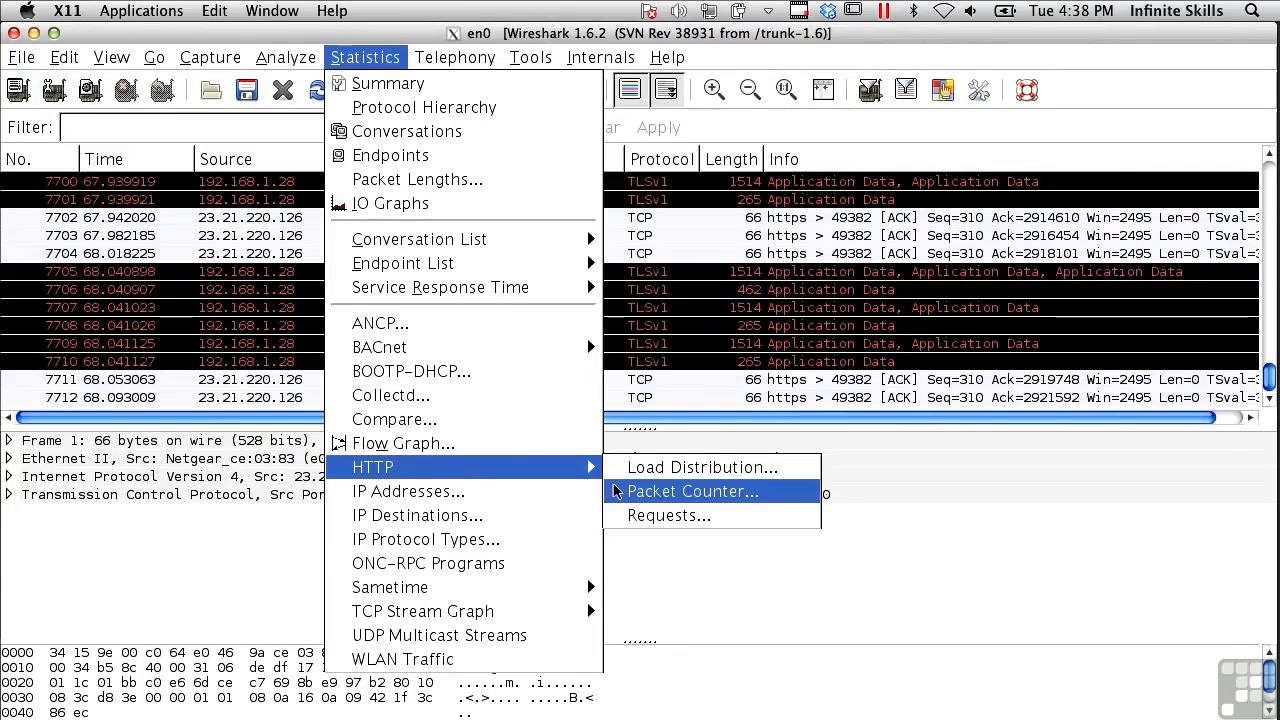
pyautogui.click(675, 516)
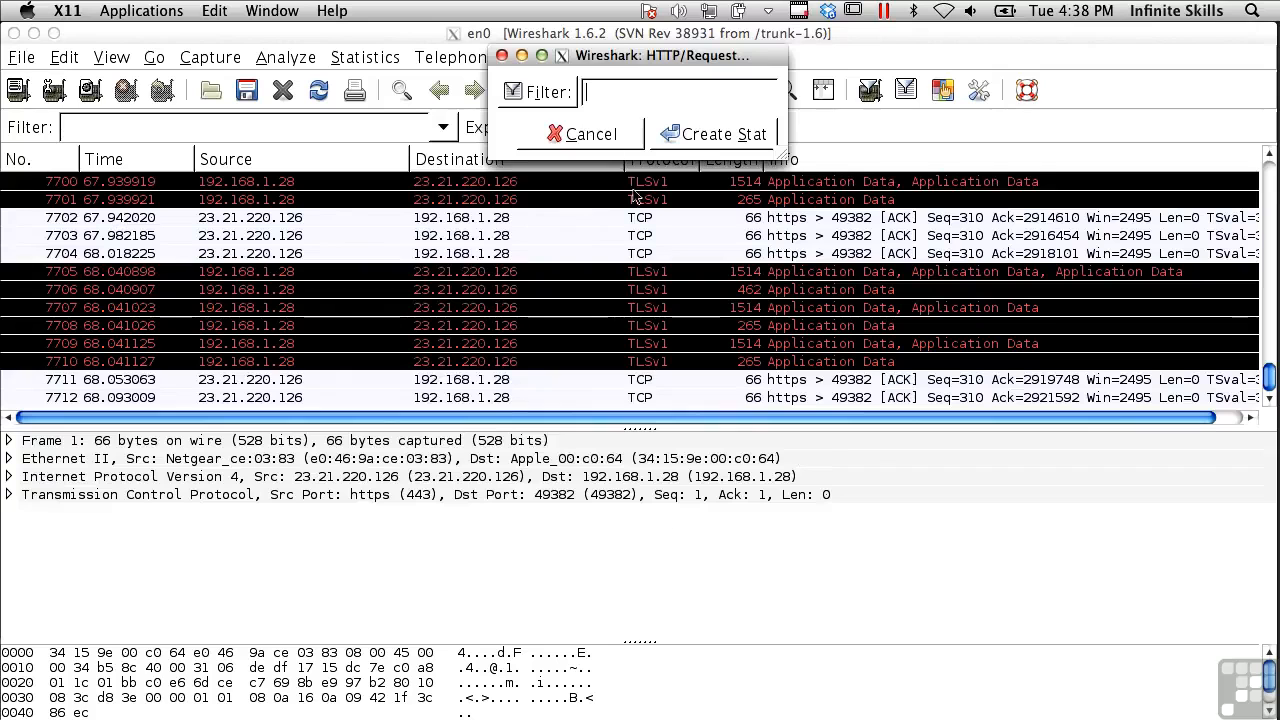
pyautogui.click(529, 100)
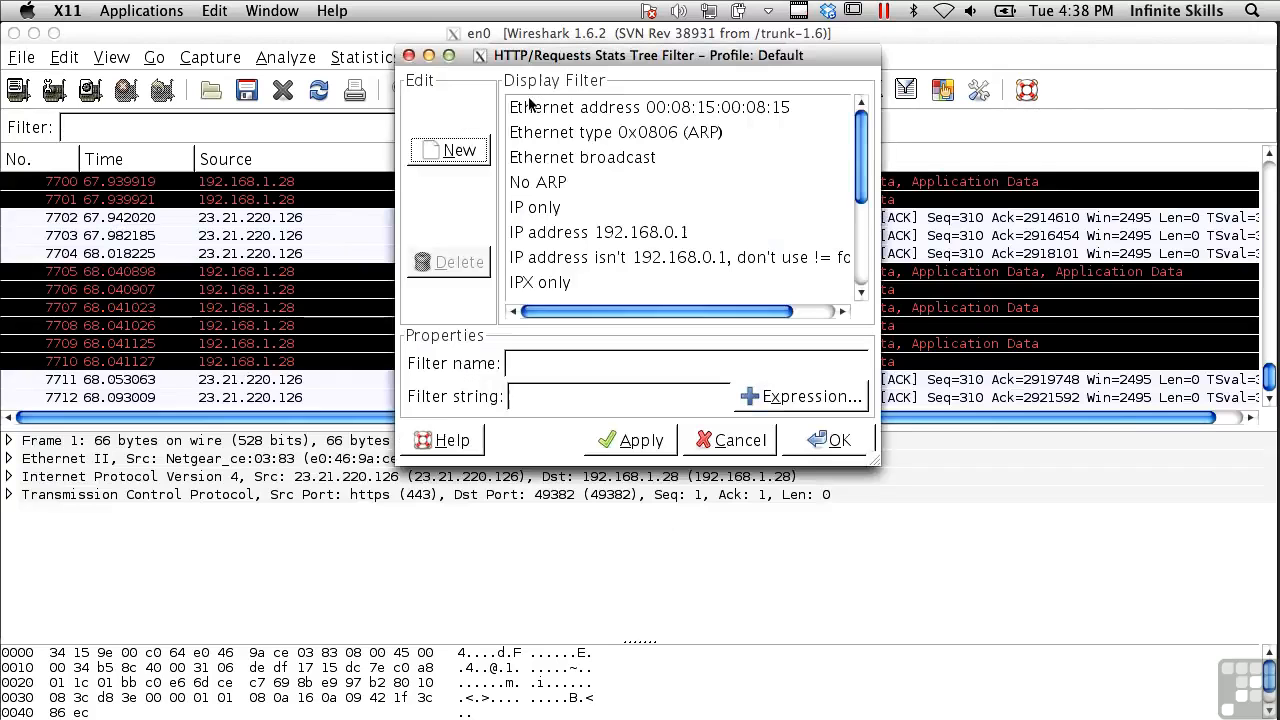
pyautogui.click(742, 443)
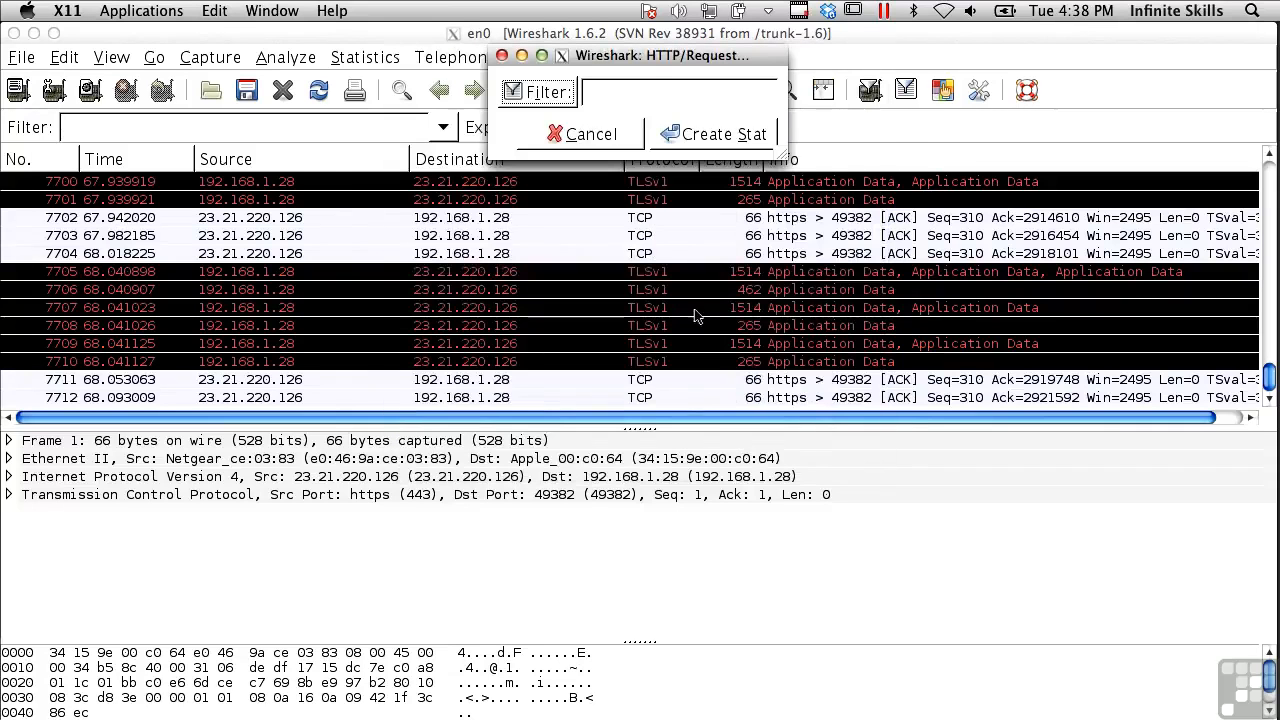
pyautogui.click(574, 134)
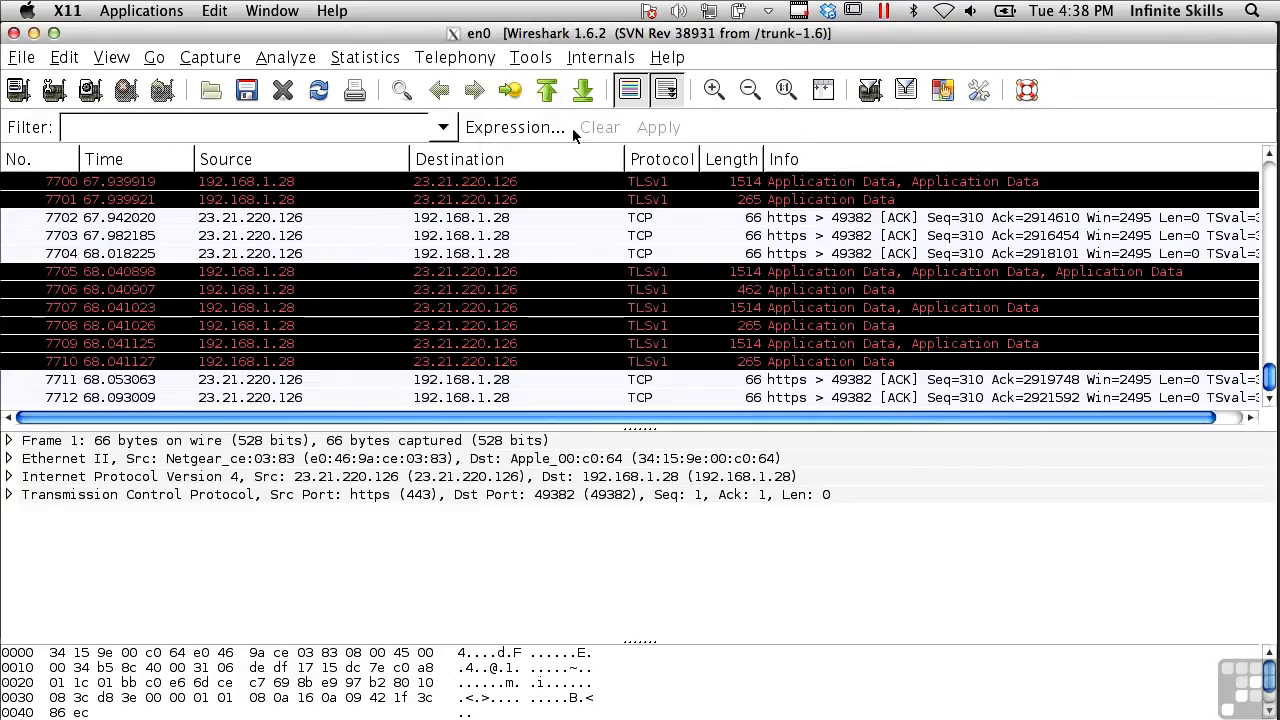
# Reopen the Statistics menu and move over to the Analyze menu
pyautogui.click(364, 60)
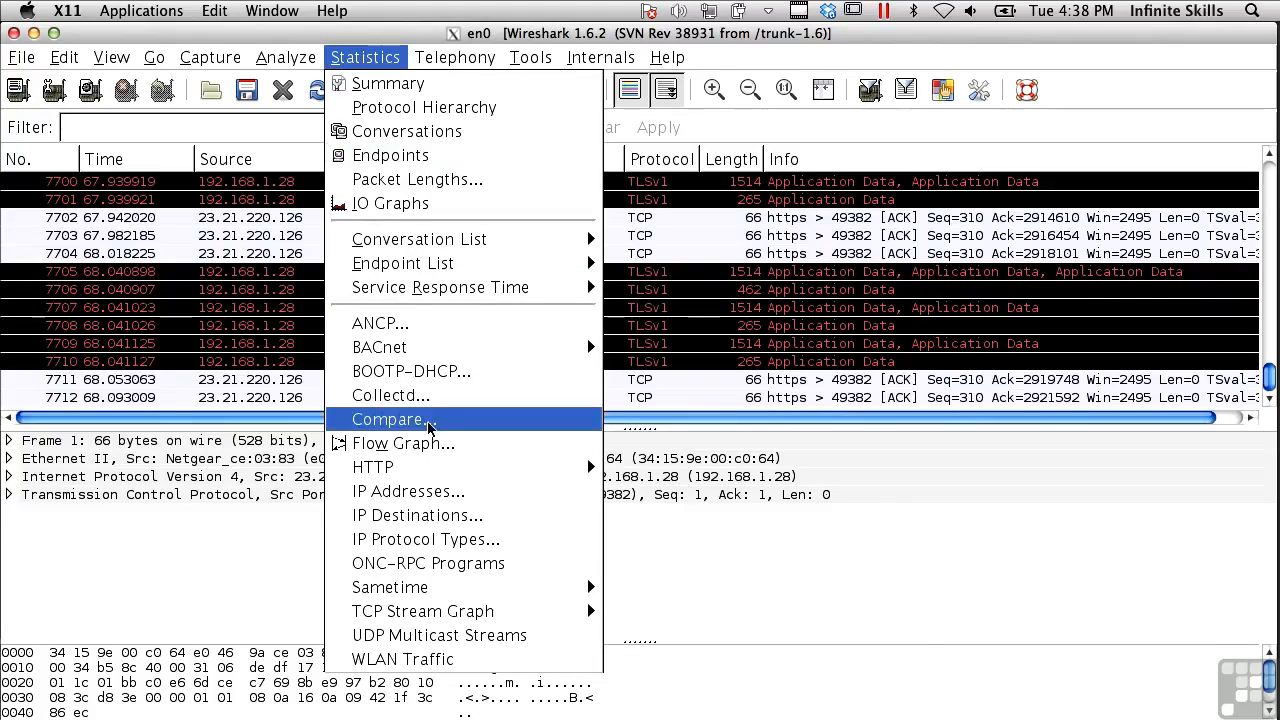
pyautogui.moveTo(455, 611)
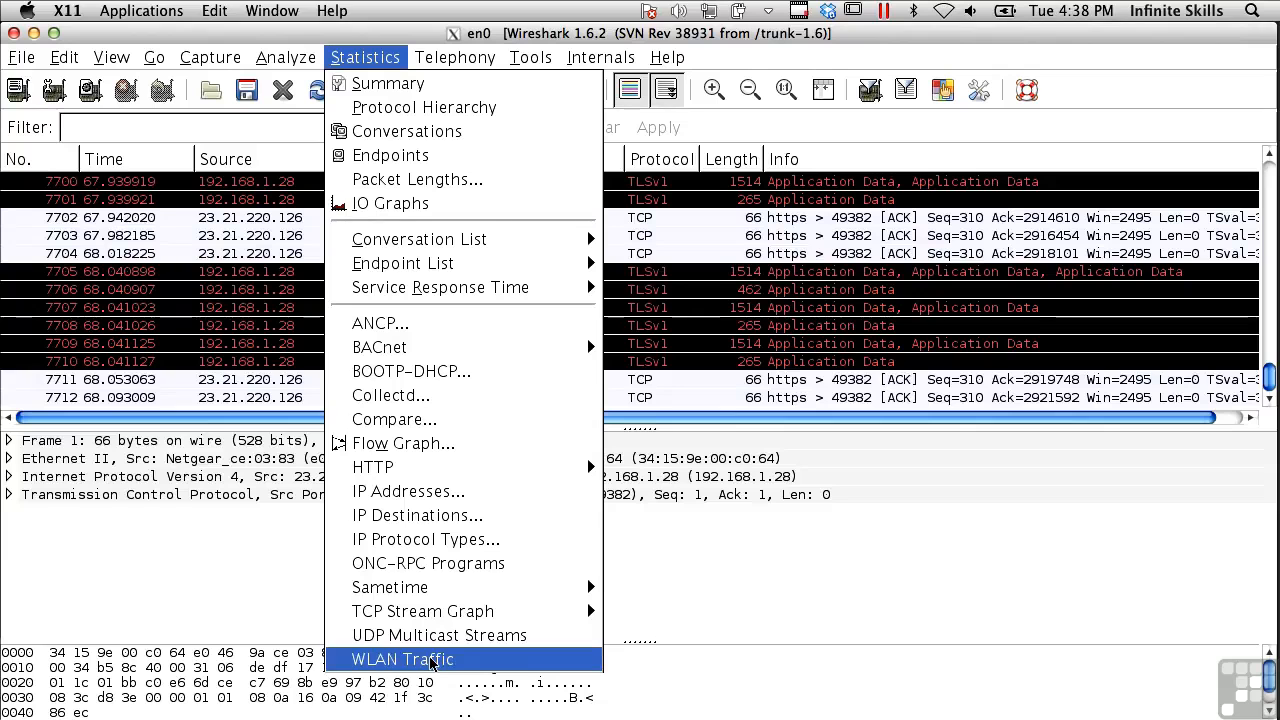
pyautogui.moveTo(285, 57)
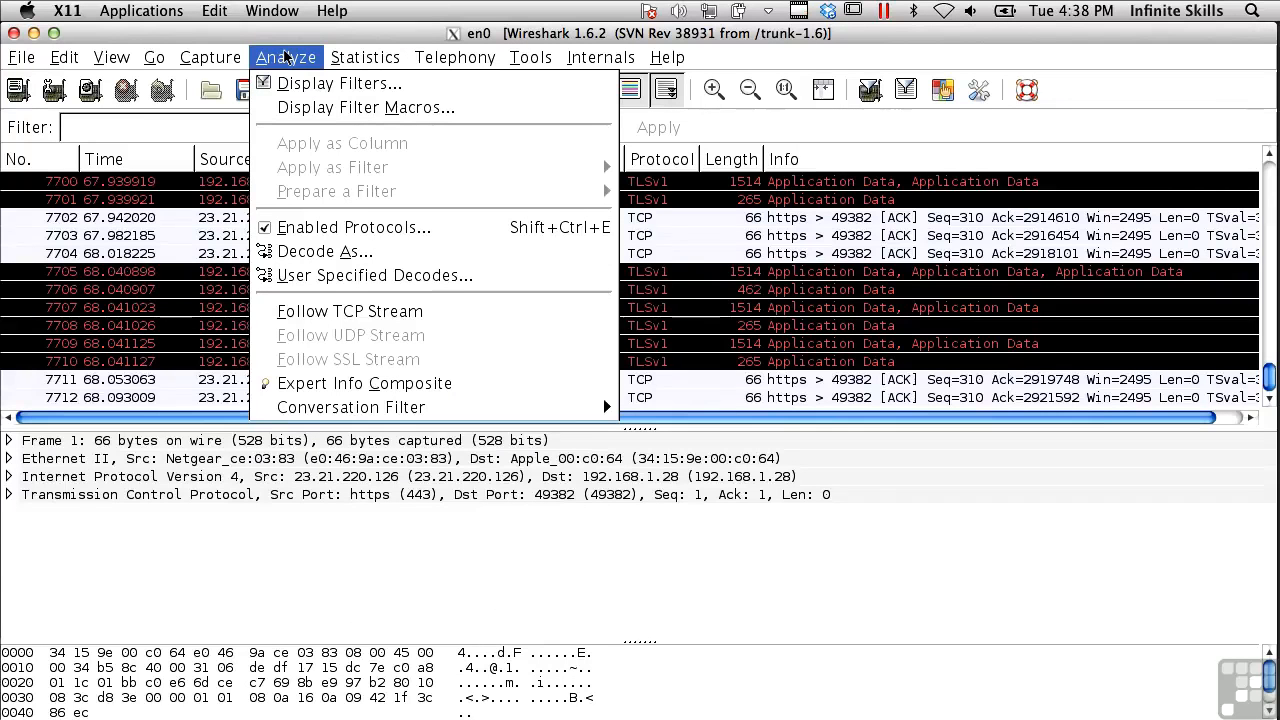
pyautogui.click(368, 230)
pyautogui.scroll(-20, 470, 370)
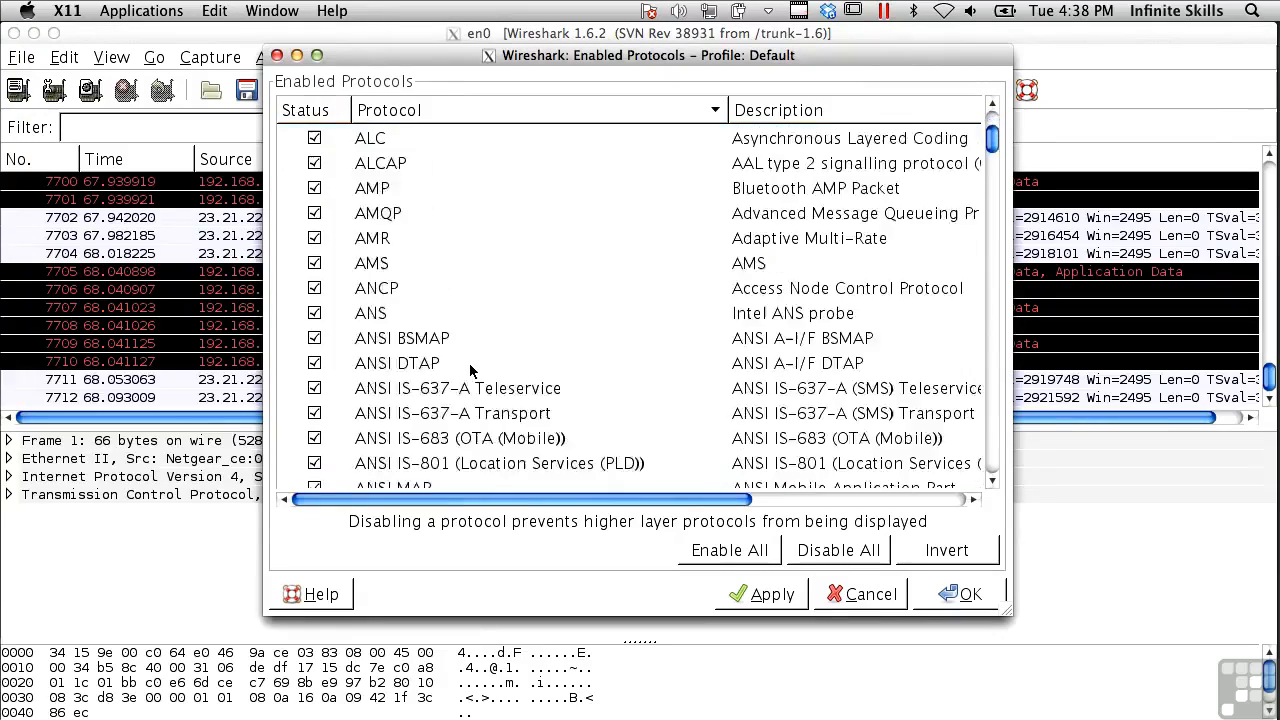
pyautogui.scroll(-20, 470, 370)
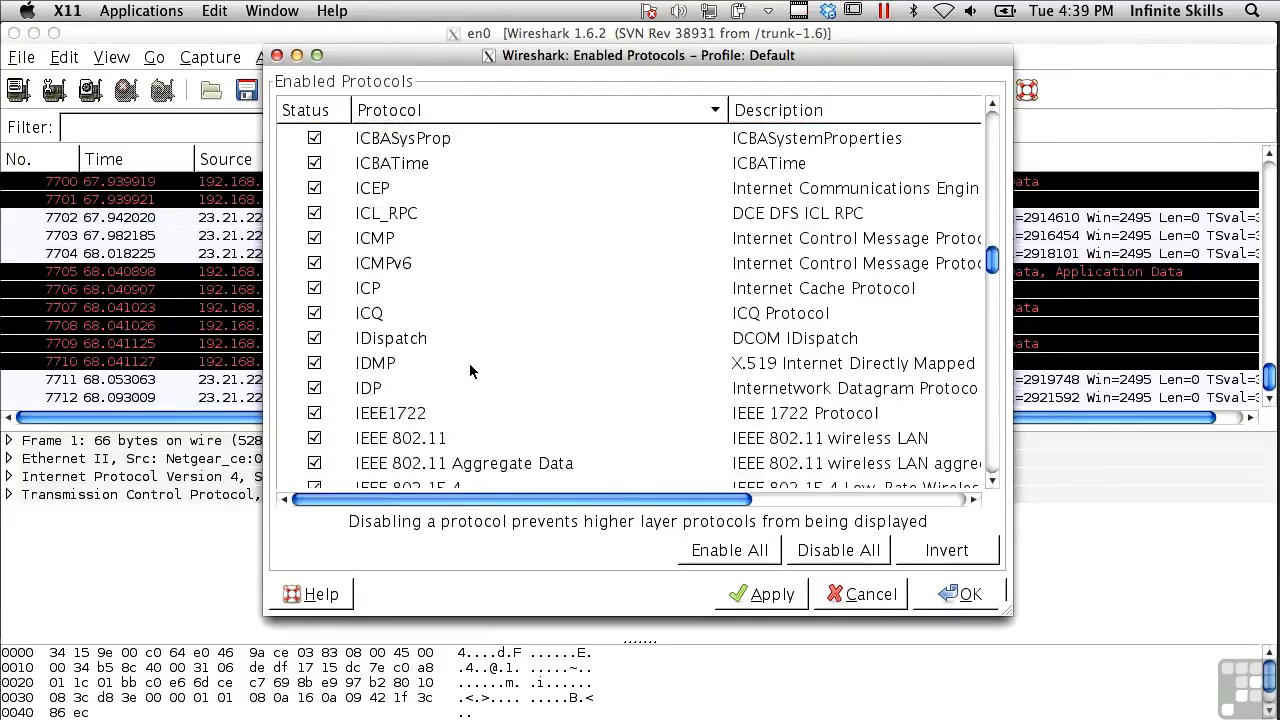
pyautogui.scroll(-20, 470, 371)
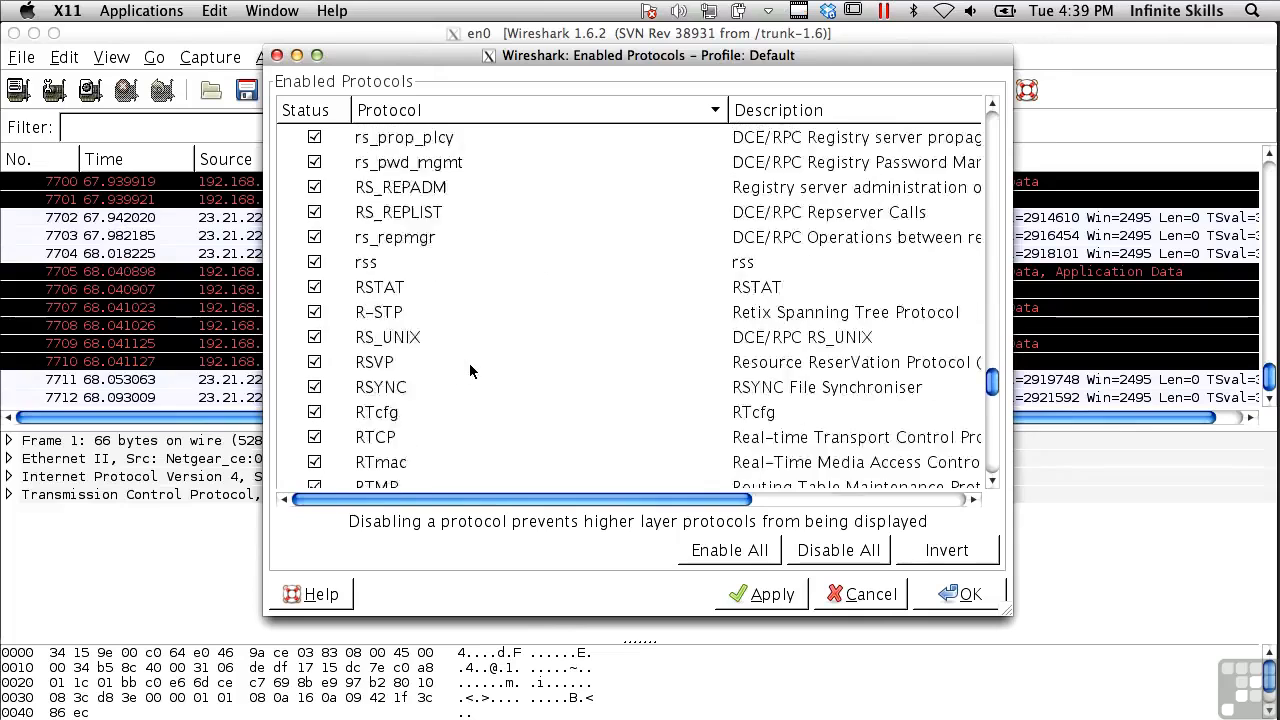
pyautogui.scroll(-20, 470, 371)
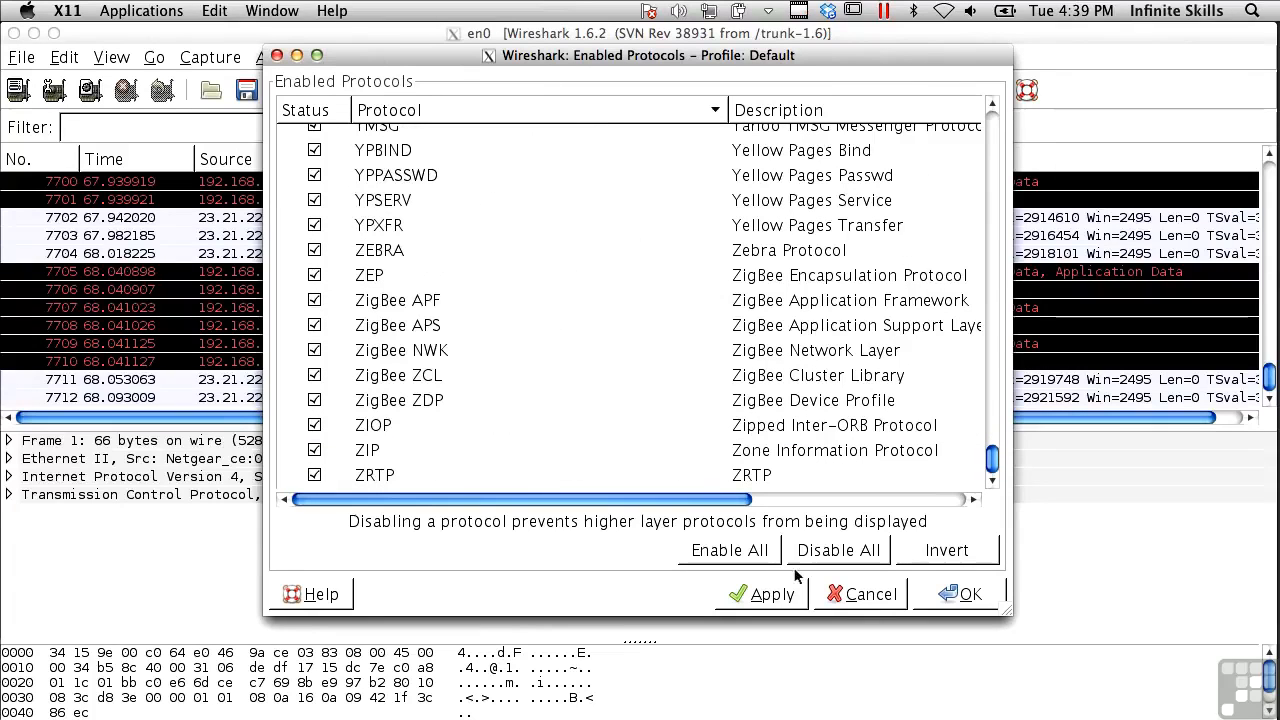
pyautogui.click(866, 596)
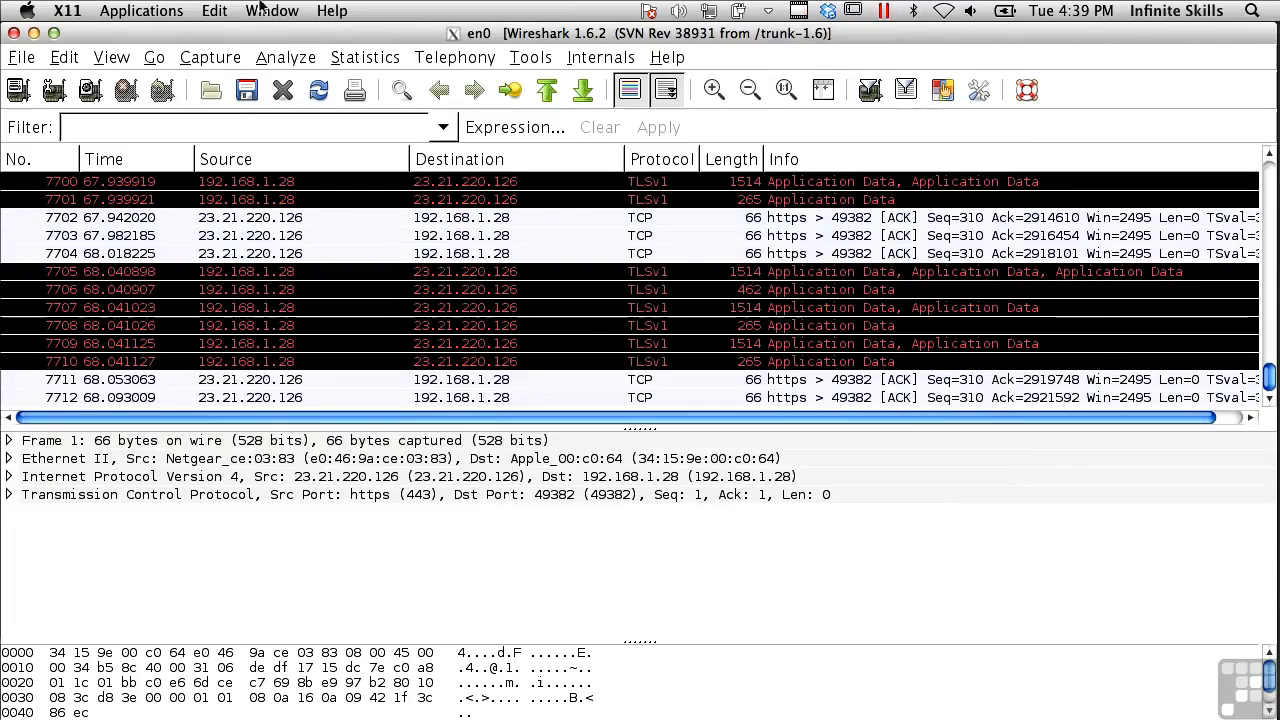
pyautogui.click(290, 58)
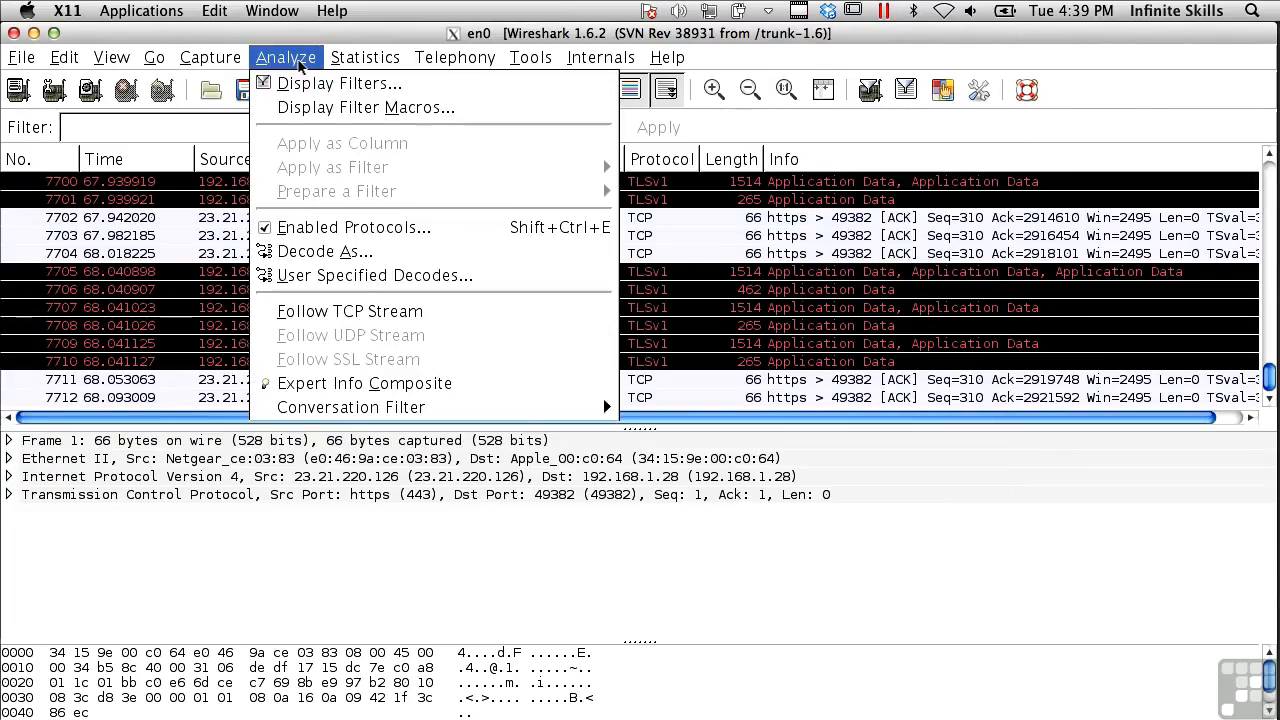
# Set TCP source port 443 to decode as HTTP, then close Decode As without applying
pyautogui.click(351, 256)
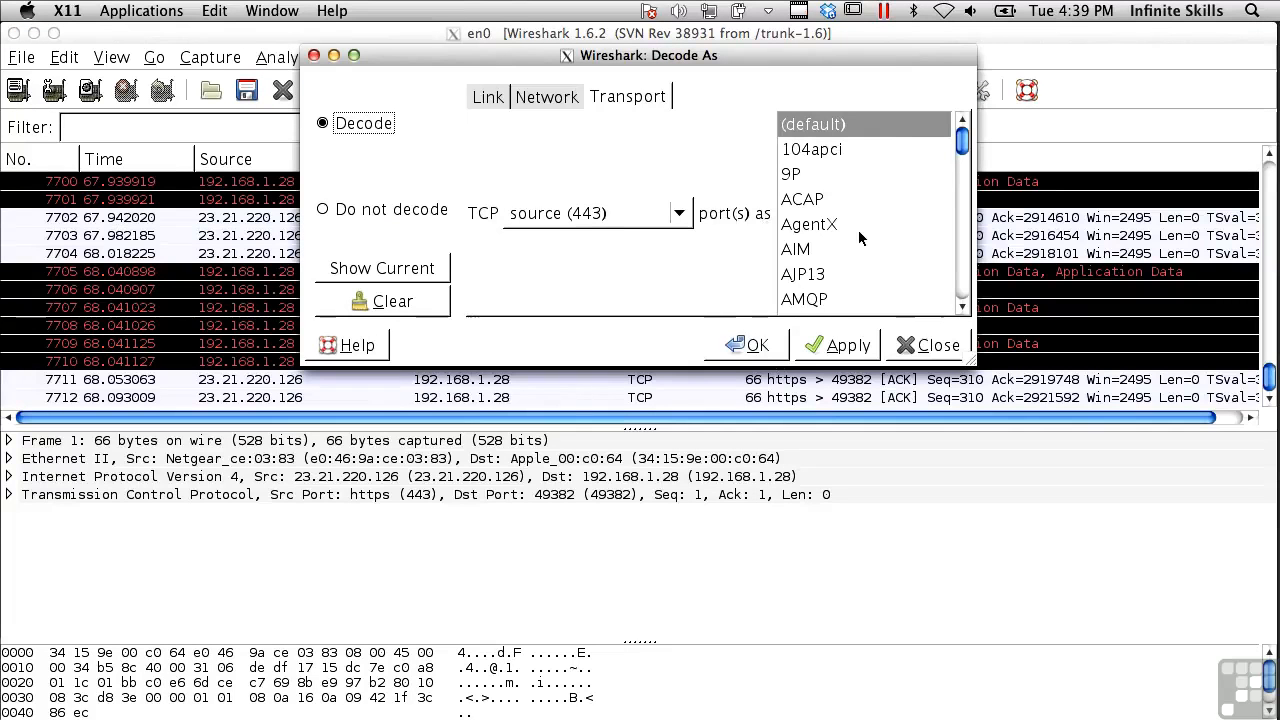
pyautogui.scroll(-5, 858, 232)
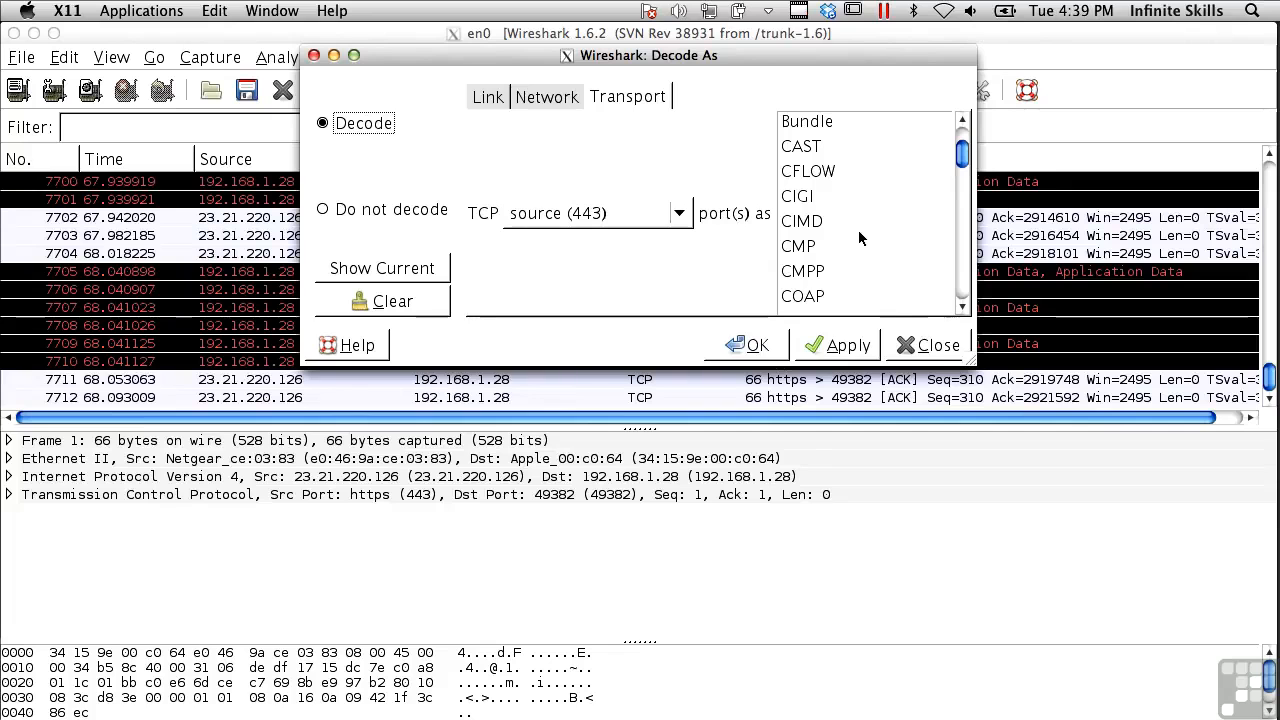
pyautogui.scroll(-10, 858, 235)
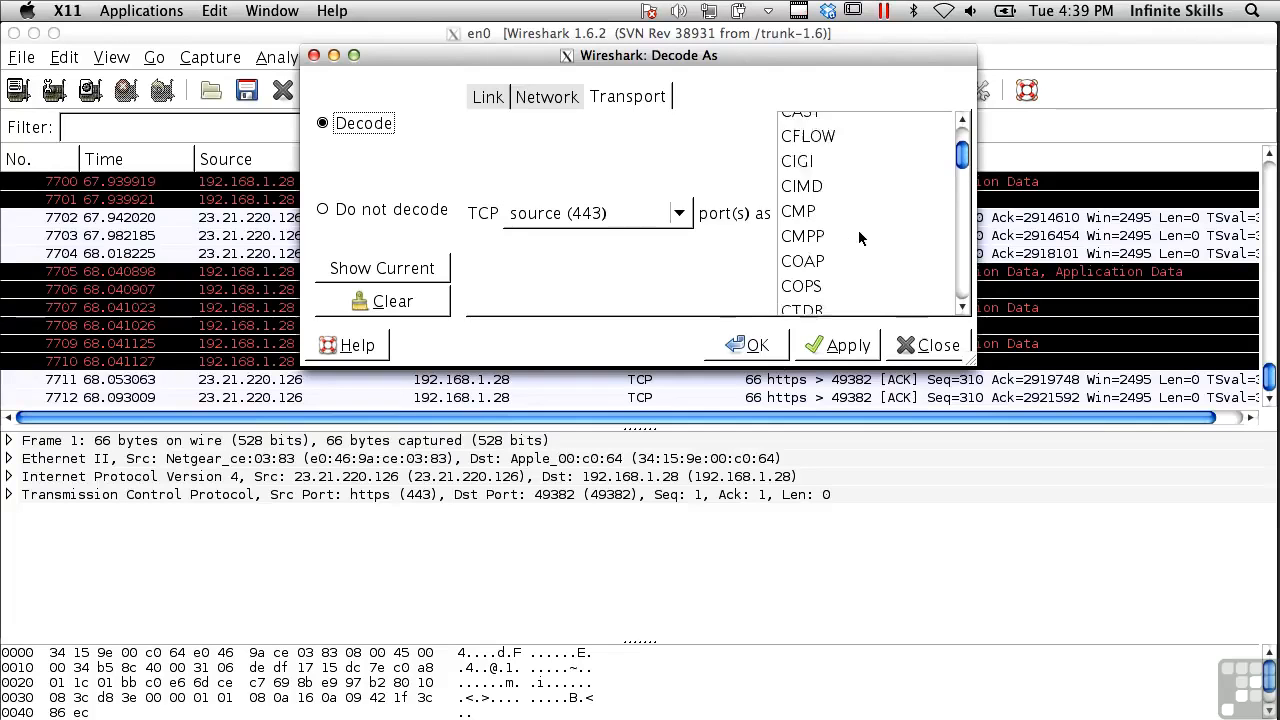
pyautogui.scroll(-6, 858, 230)
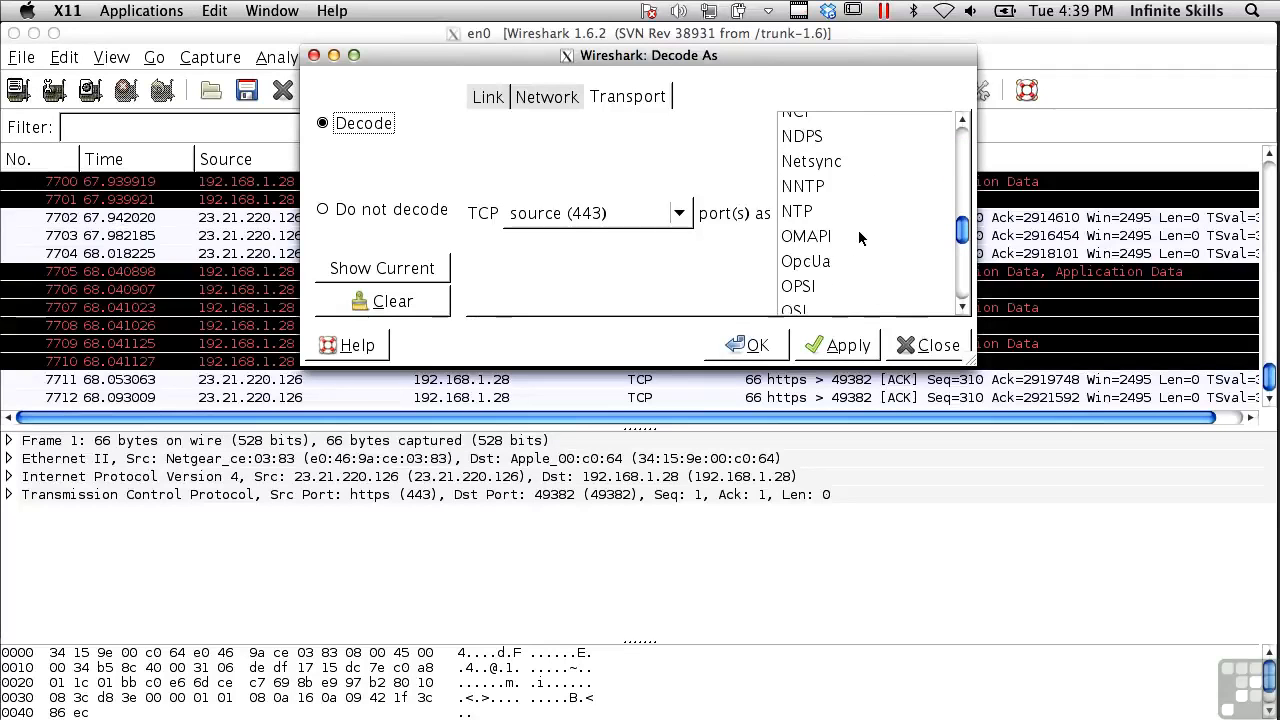
pyautogui.scroll(-5, 858, 230)
pyautogui.scroll(-6, 858, 230)
pyautogui.scroll(15, 858, 230)
pyautogui.click(813, 158)
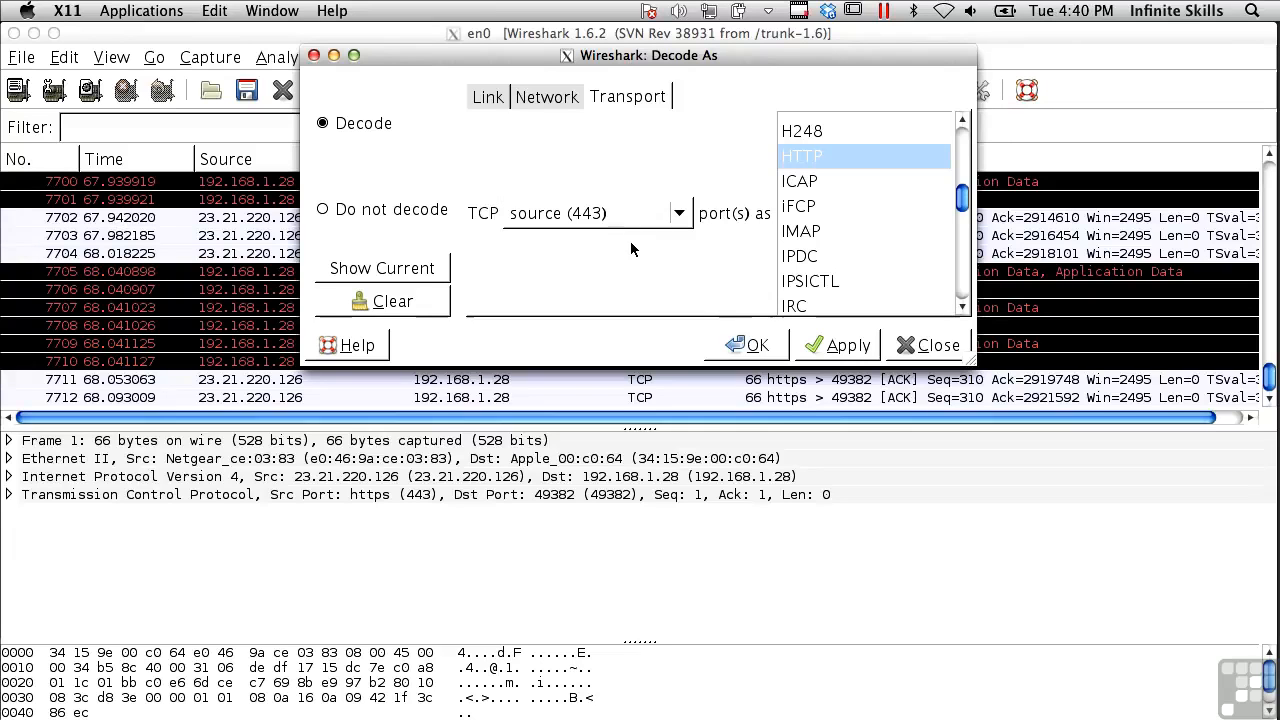
pyautogui.click(927, 346)
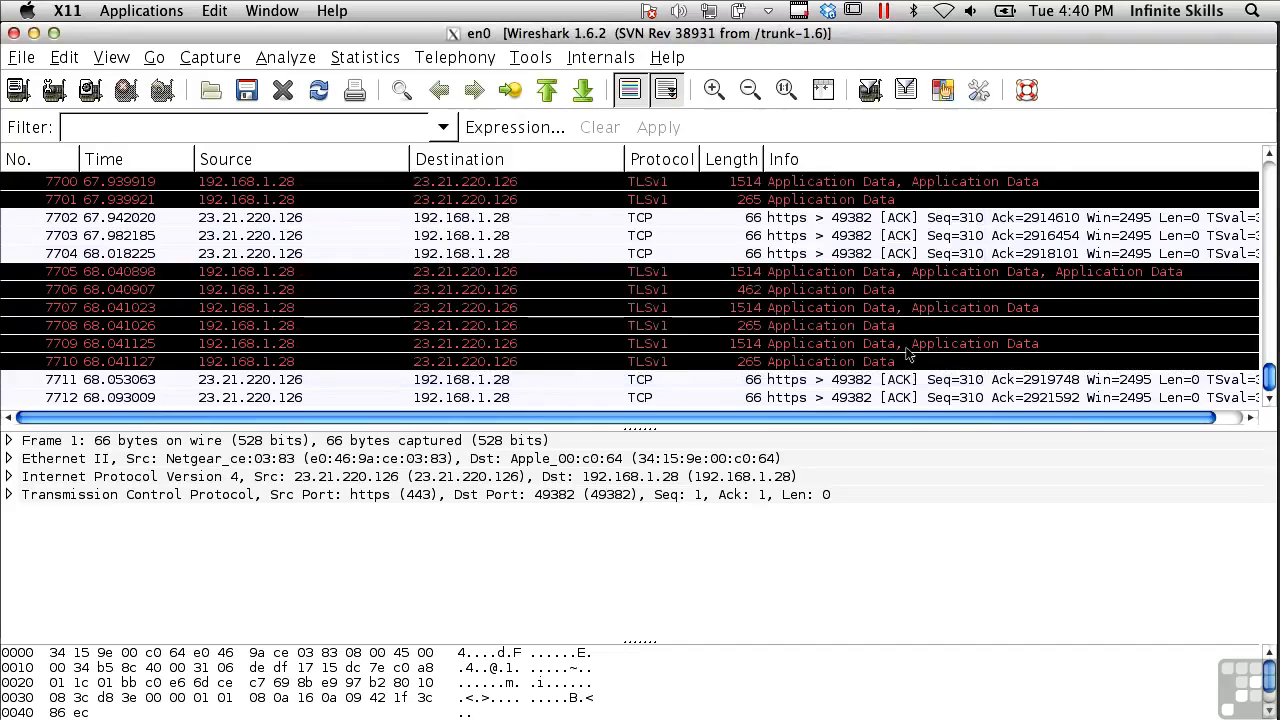
pyautogui.click(8, 494)
pyautogui.scroll(-3, 121, 571)
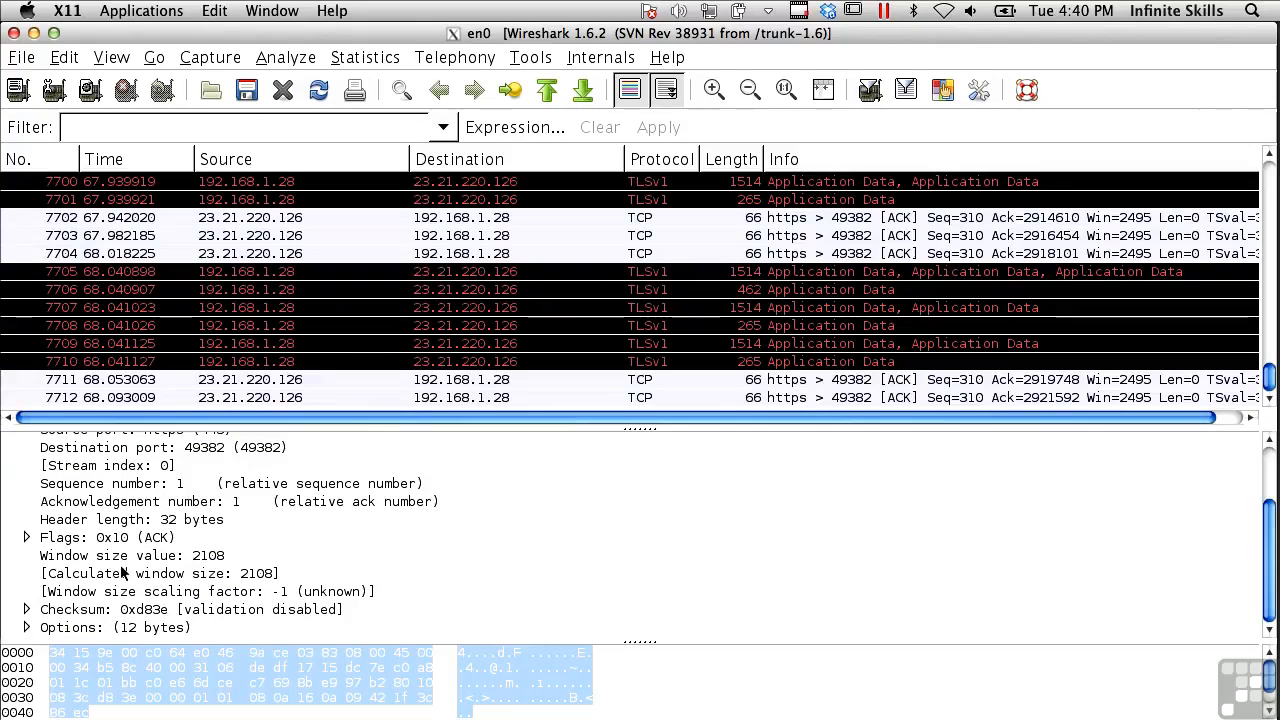
pyautogui.scroll(3, 67, 594)
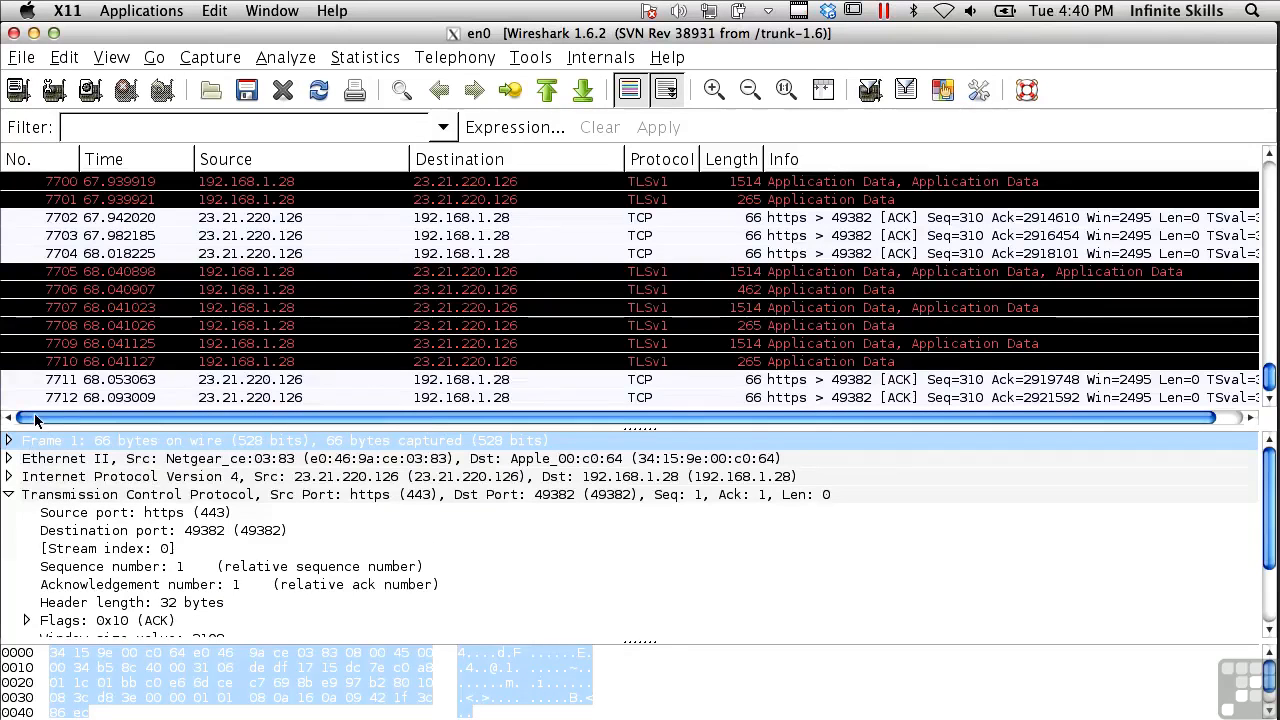
pyautogui.click(9, 495)
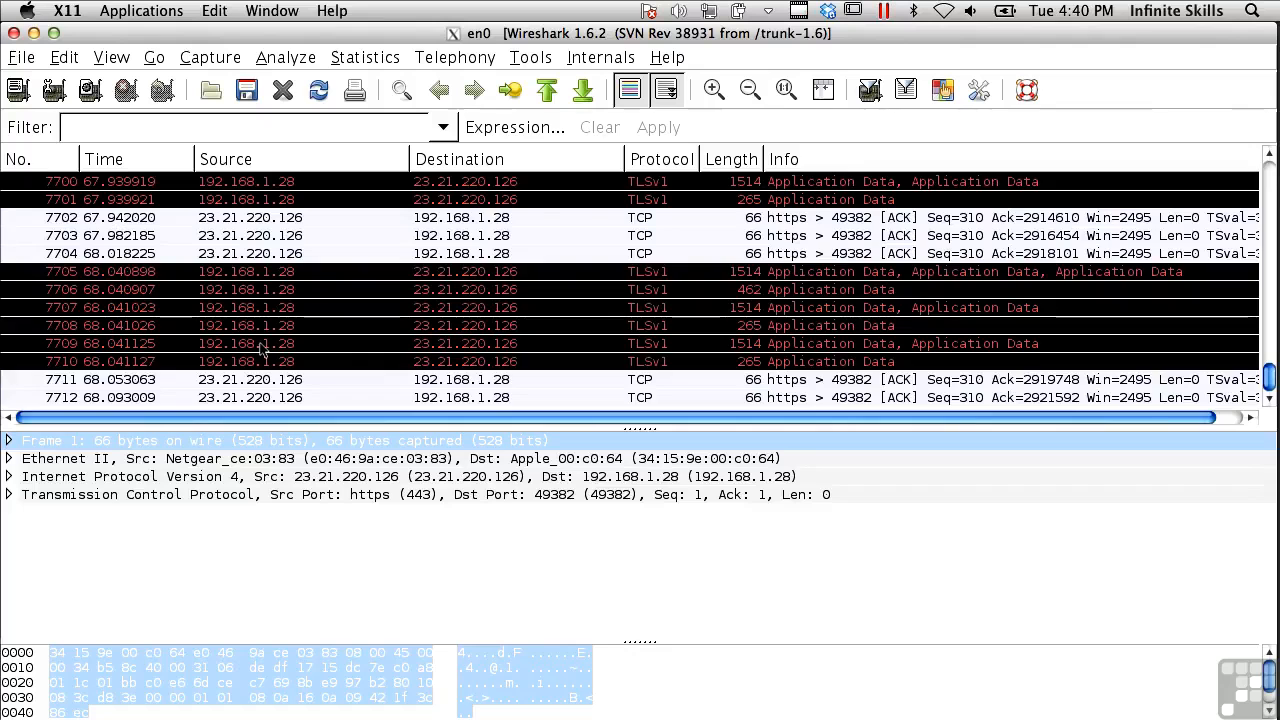
pyautogui.scroll(10, 262, 348)
pyautogui.scroll(-2, 262, 348)
pyautogui.scroll(2, 262, 348)
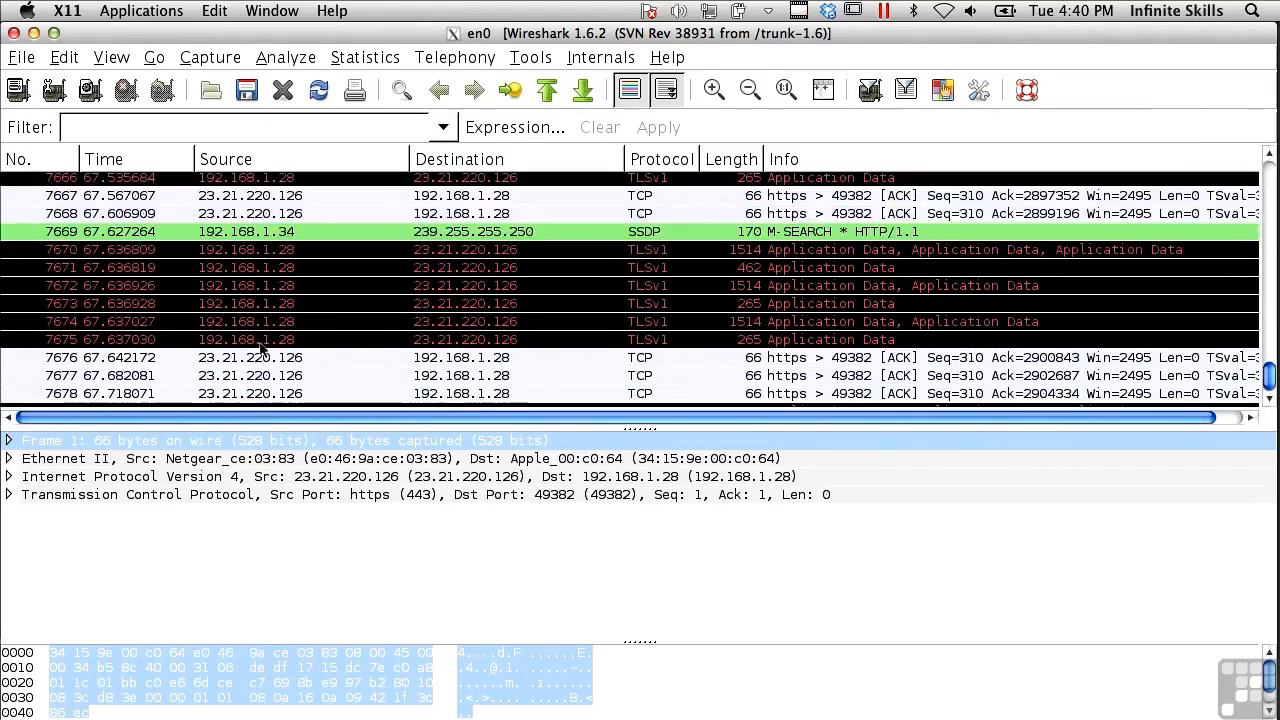
pyautogui.scroll(3, 262, 348)
pyautogui.scroll(2, 262, 348)
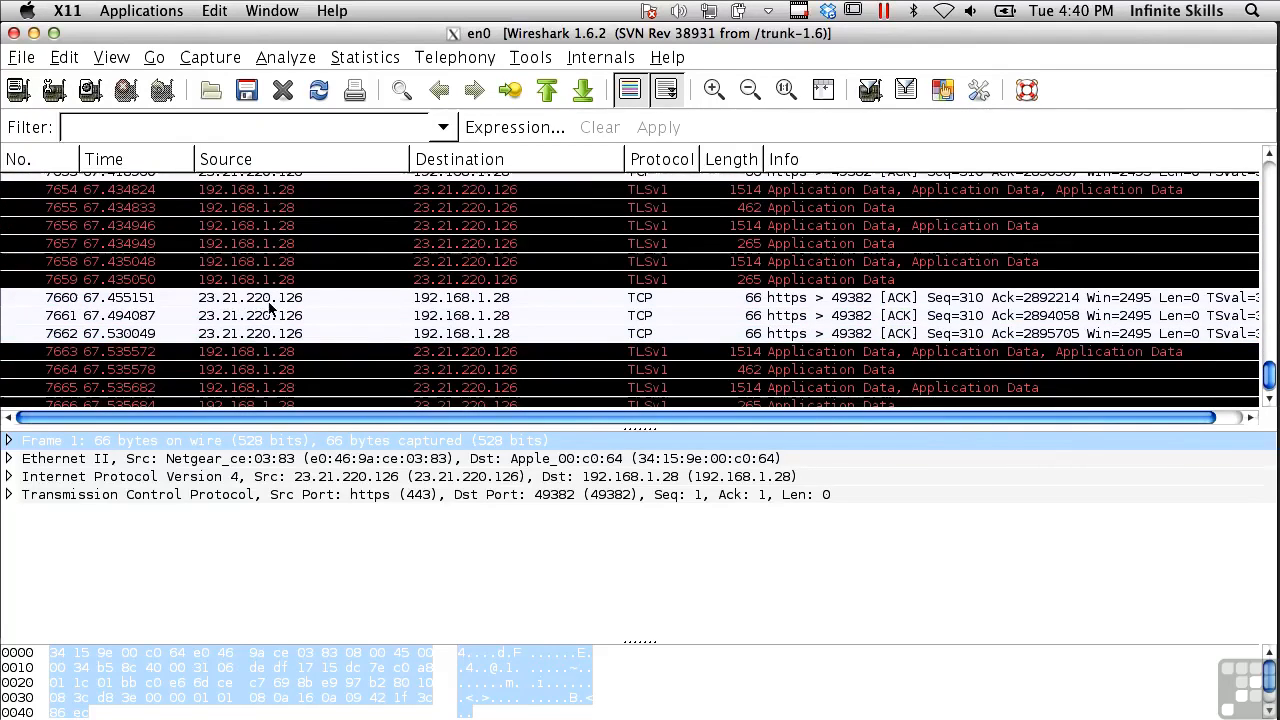
# Apply the http display filter to the packet list
pyautogui.click(246, 128)
pyautogui.write('http')
pyautogui.press('Return')
# Inspect the 304 Not Modified packet, then select Wikipedia GET request packet 3444
pyautogui.scroll(-15, 506, 300)
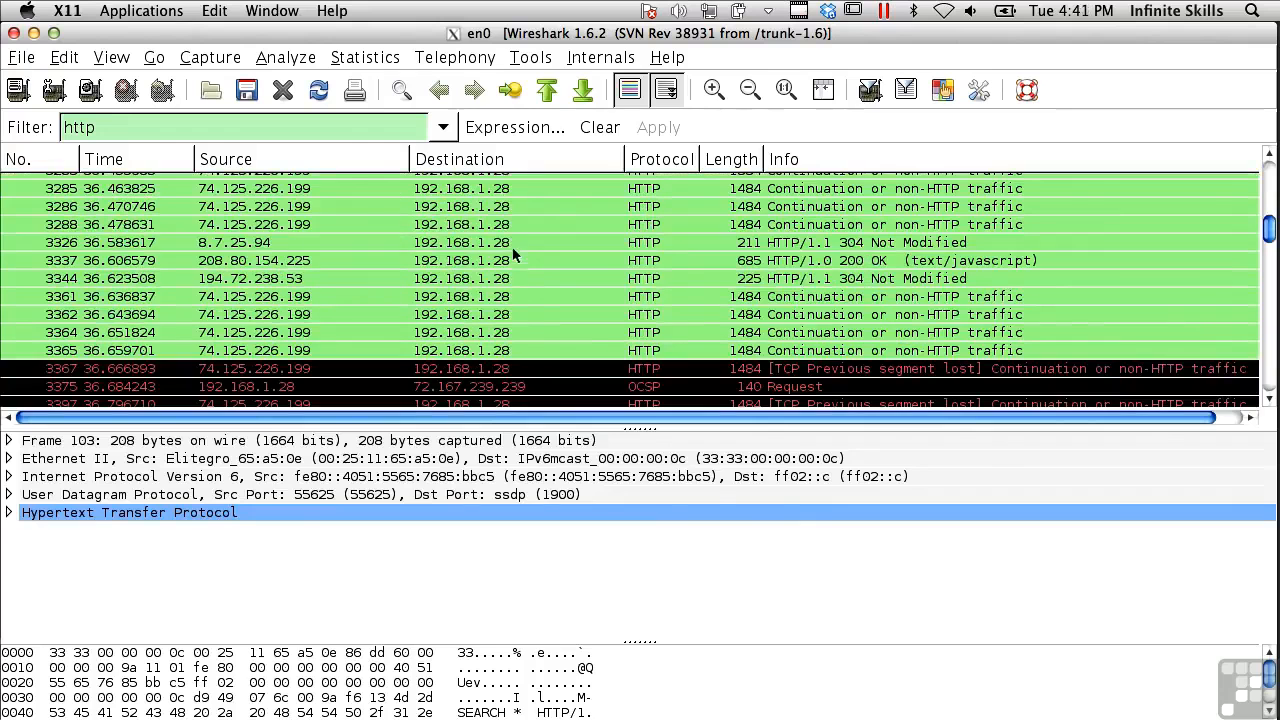
pyautogui.click(488, 245)
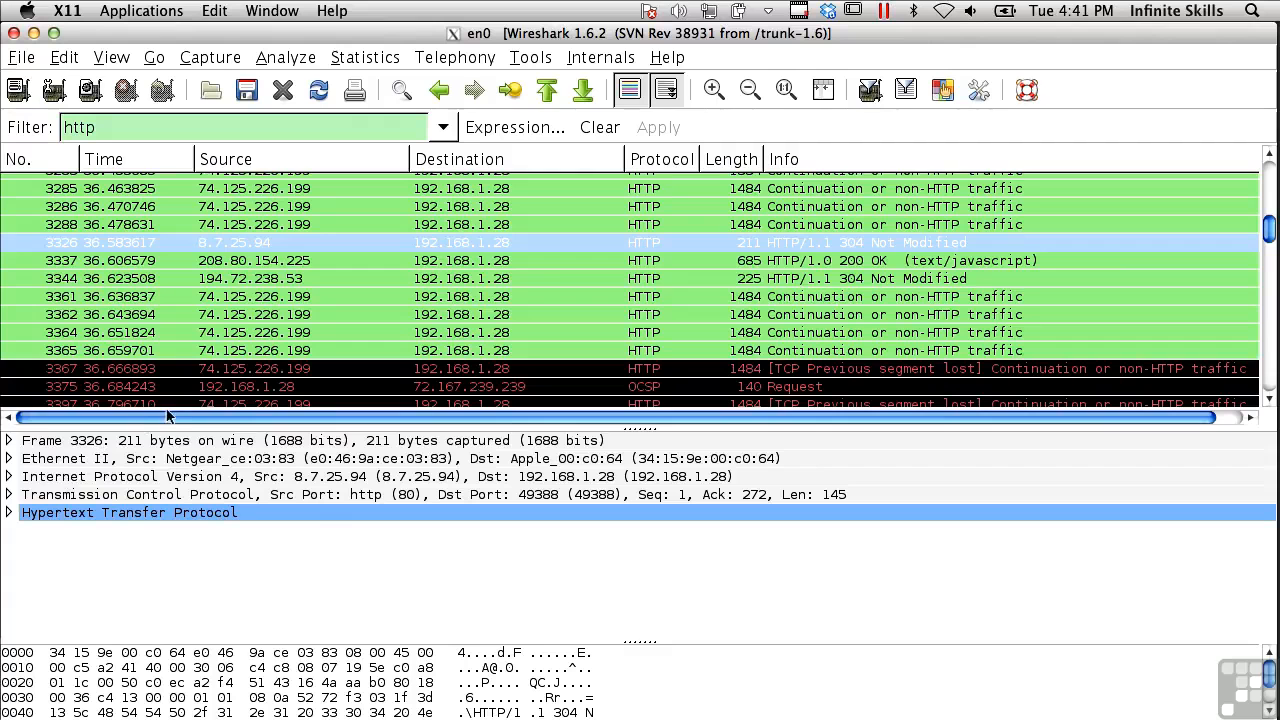
pyautogui.scroll(-5, 228, 330)
pyautogui.click(222, 293)
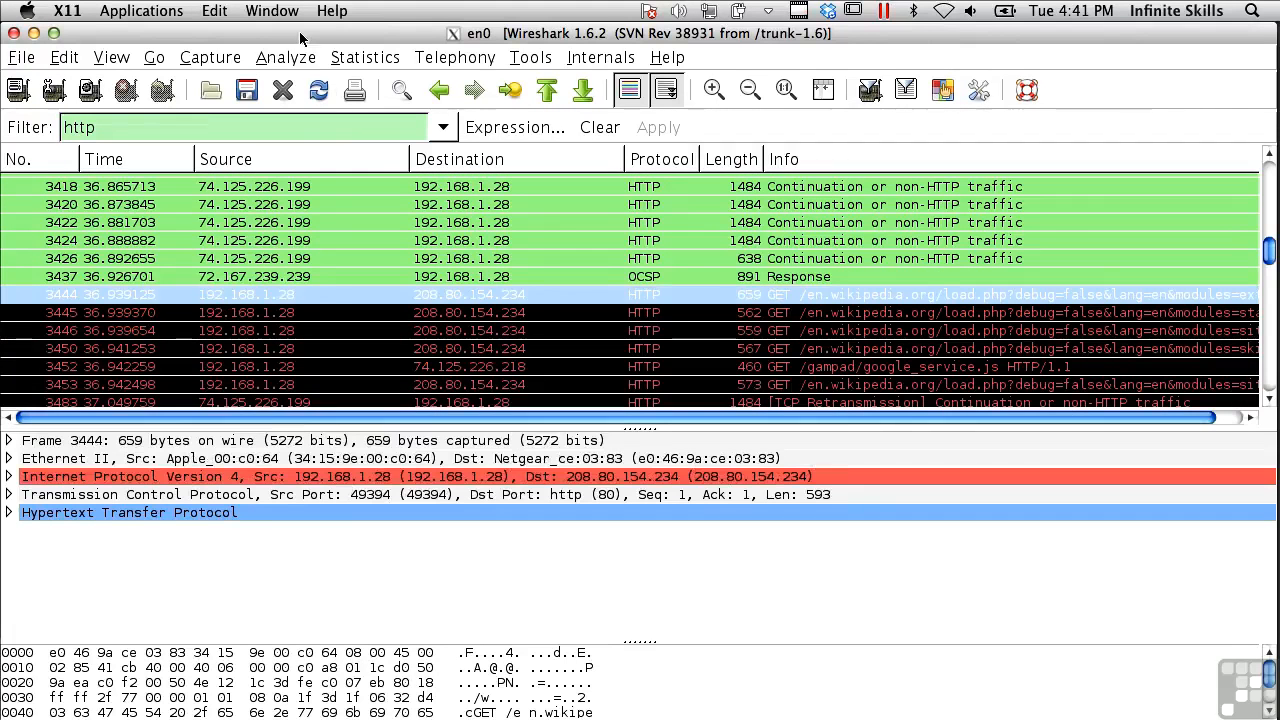
# Follow TCP stream 32 of packet 3444 to read the GET request and 304 reply
pyautogui.click(283, 58)
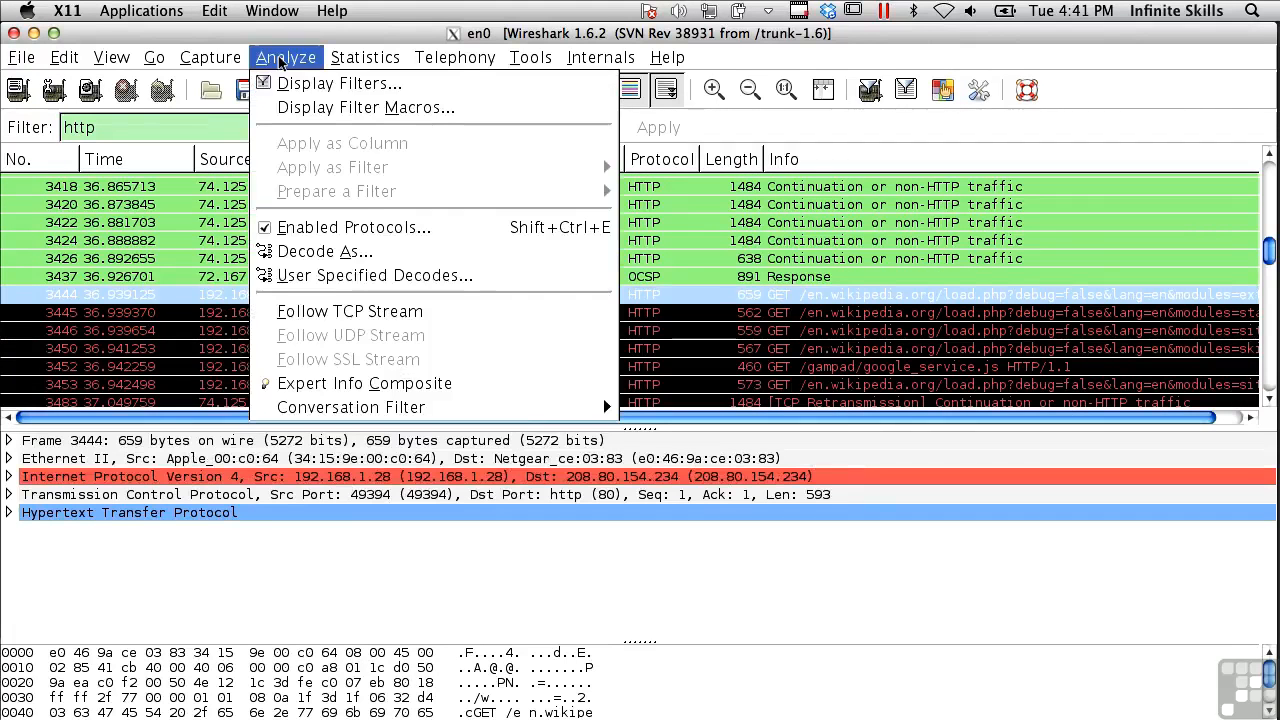
pyautogui.click(330, 312)
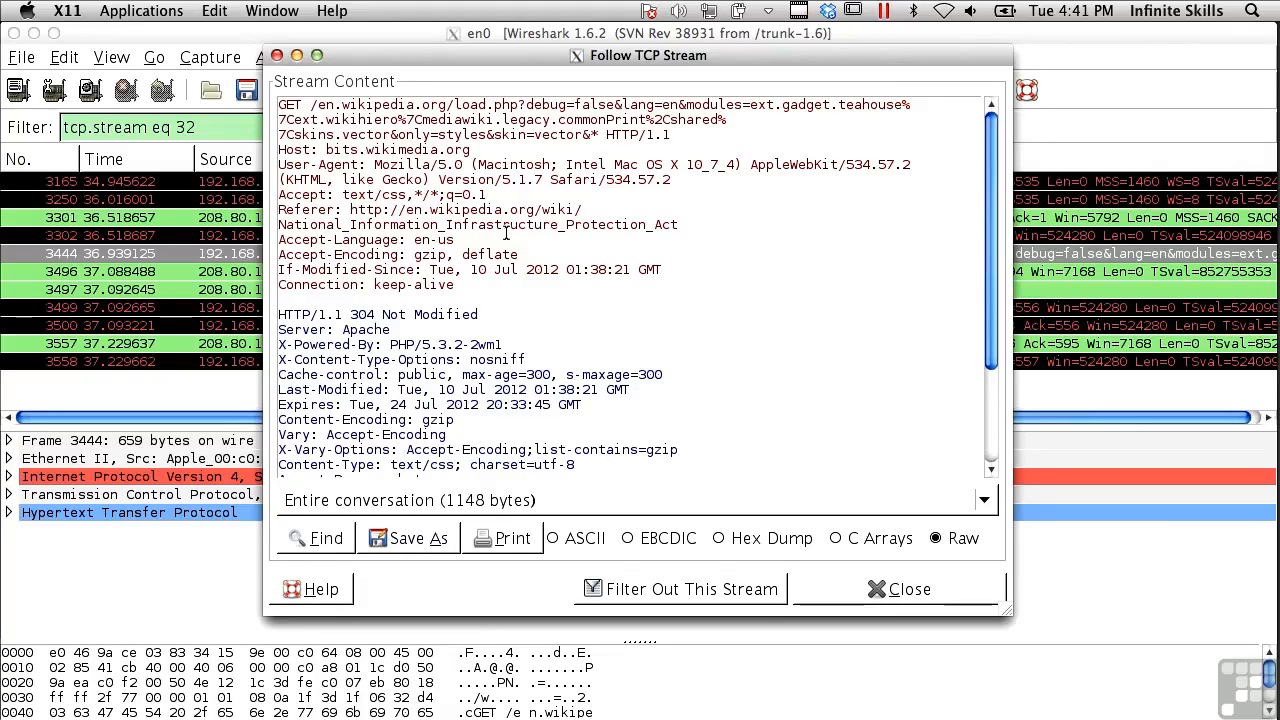
pyautogui.scroll(-3, 506, 233)
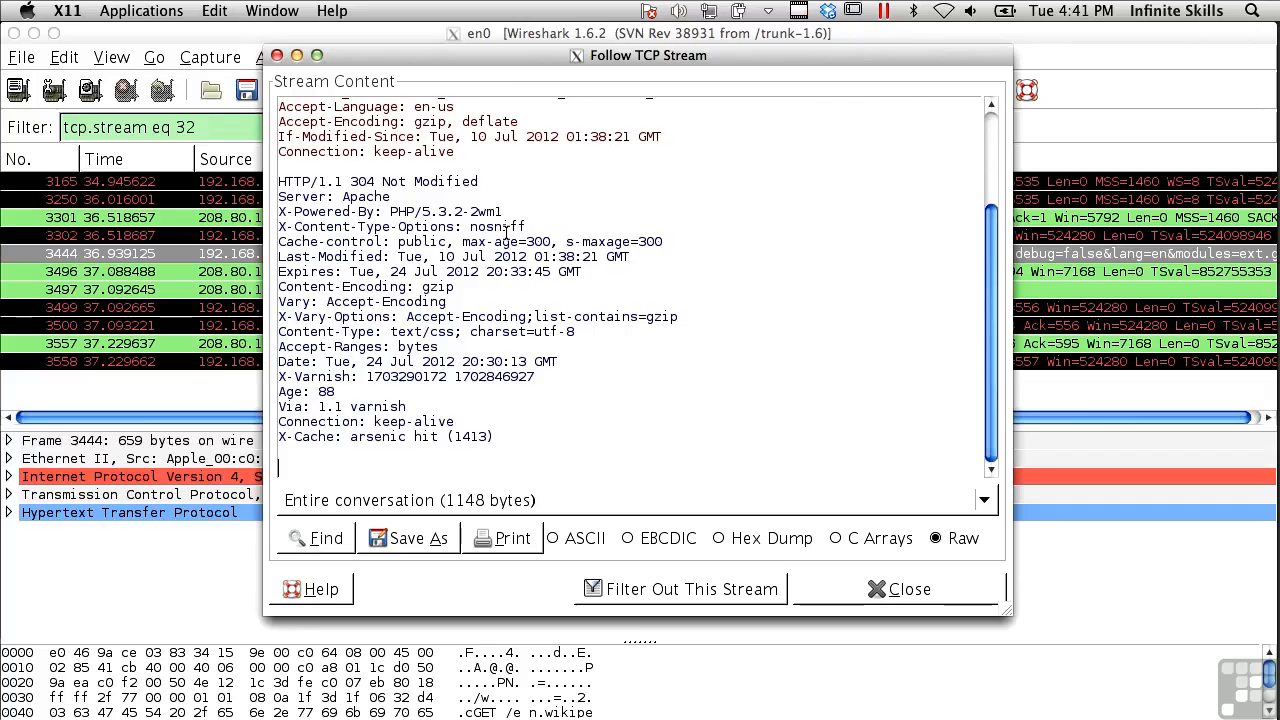
pyautogui.scroll(3, 506, 233)
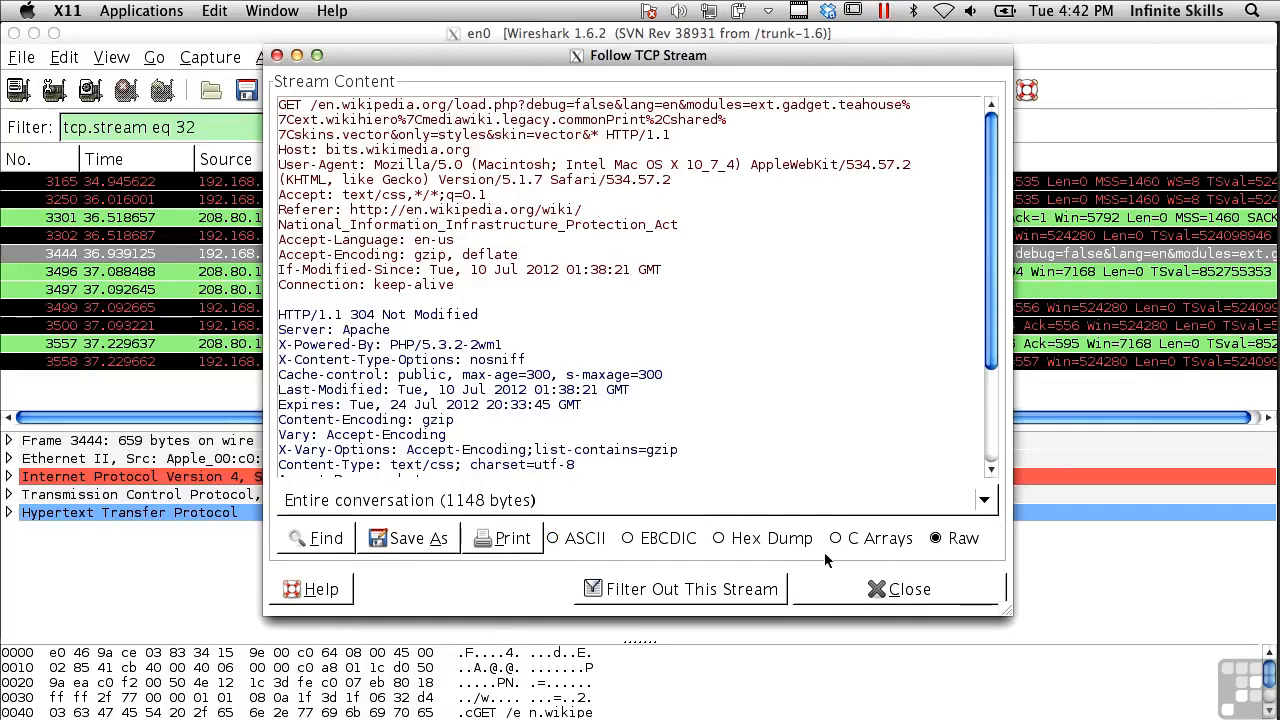
pyautogui.click(572, 540)
pyautogui.click(666, 540)
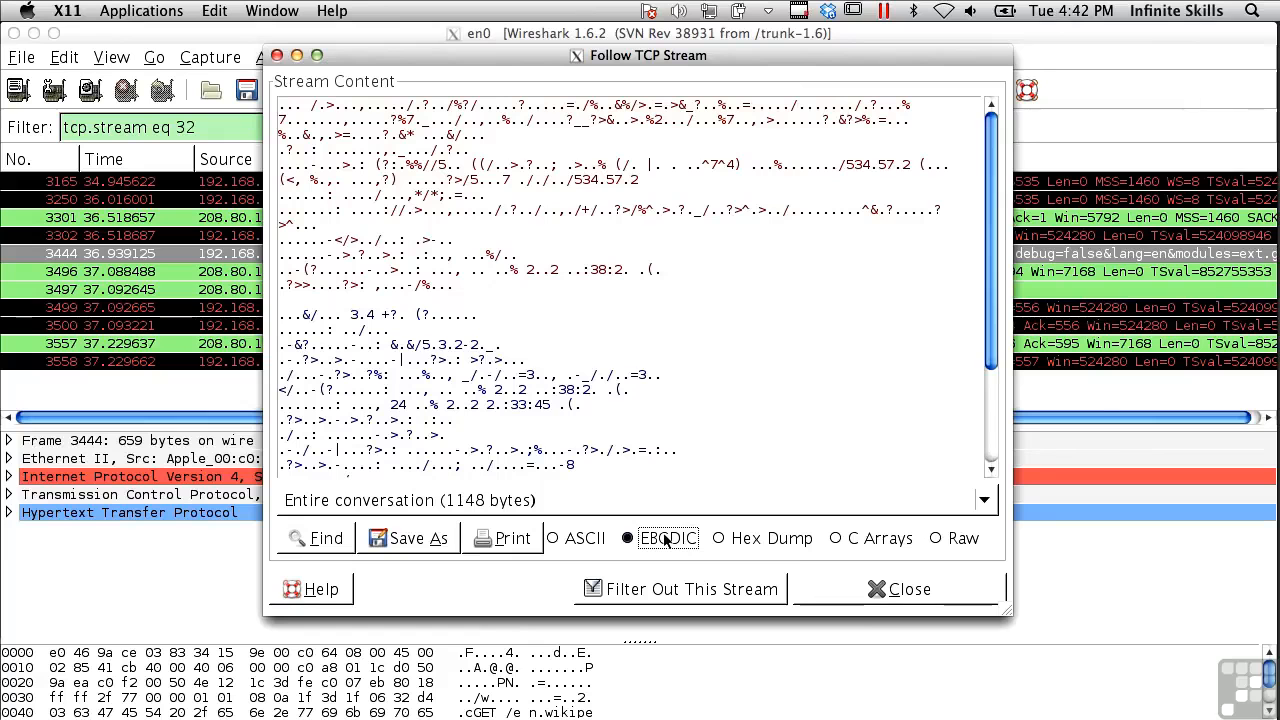
pyautogui.click(766, 540)
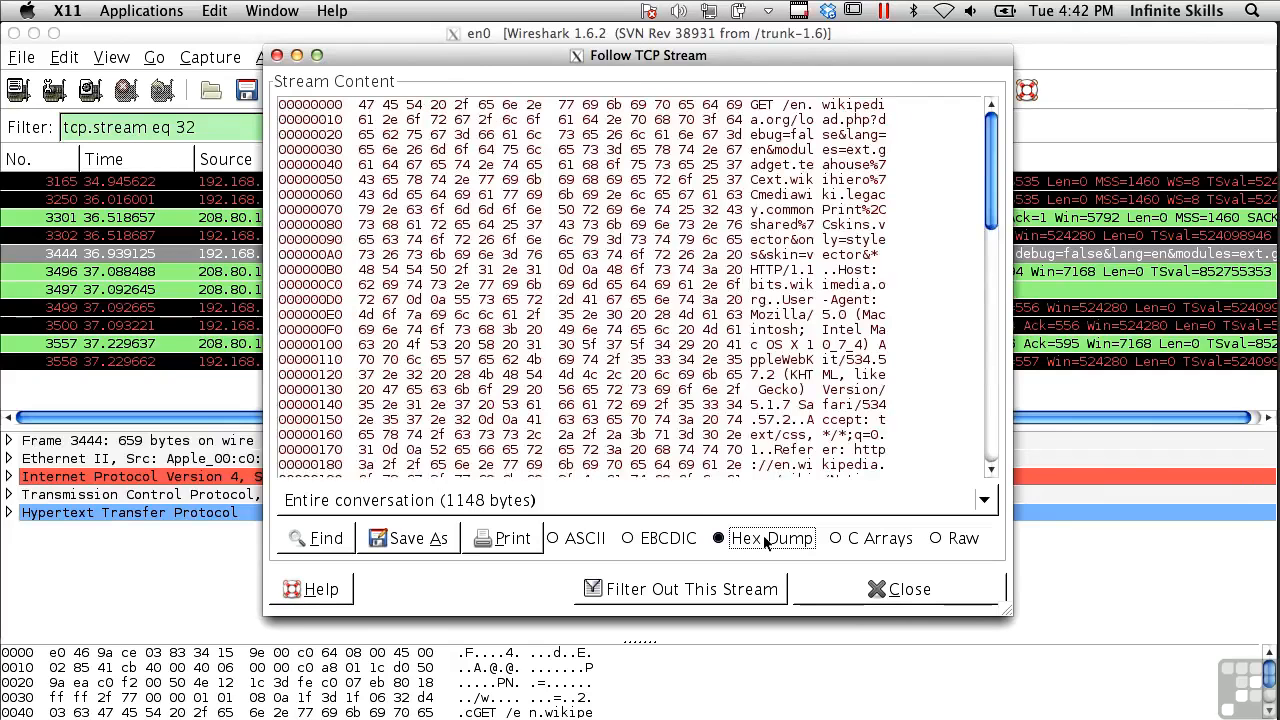
pyautogui.click(835, 539)
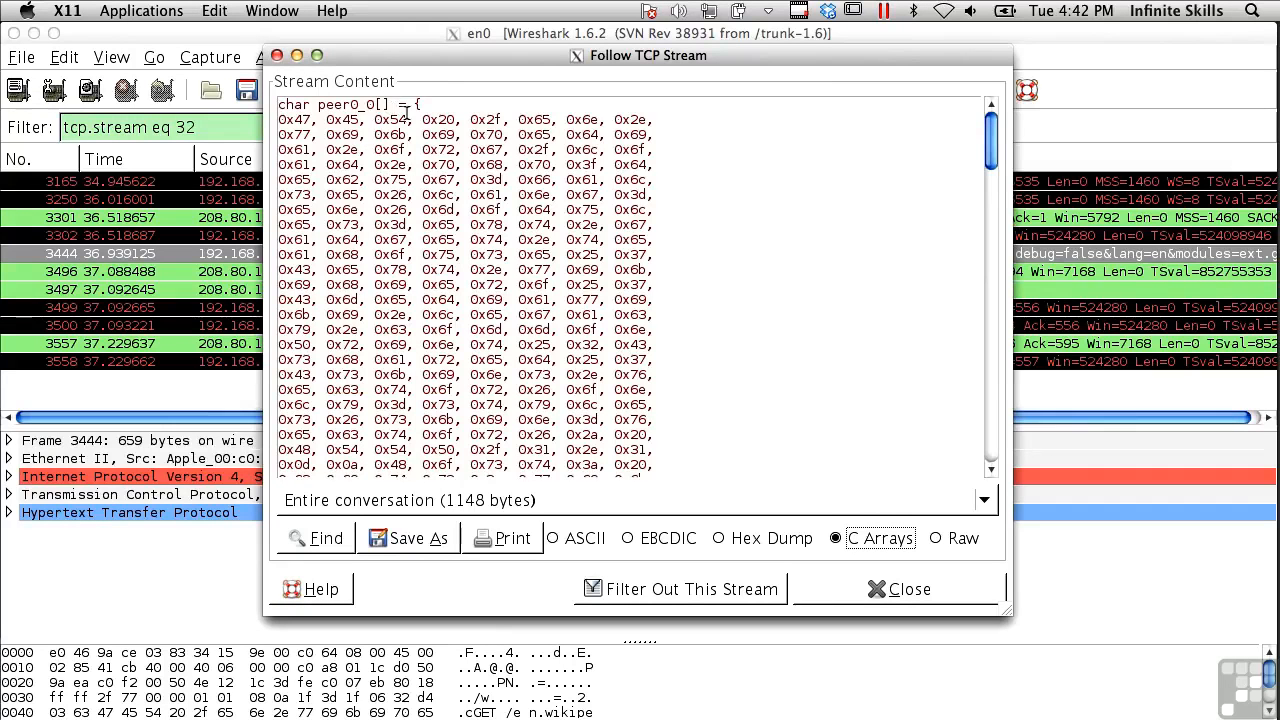
pyautogui.click(938, 540)
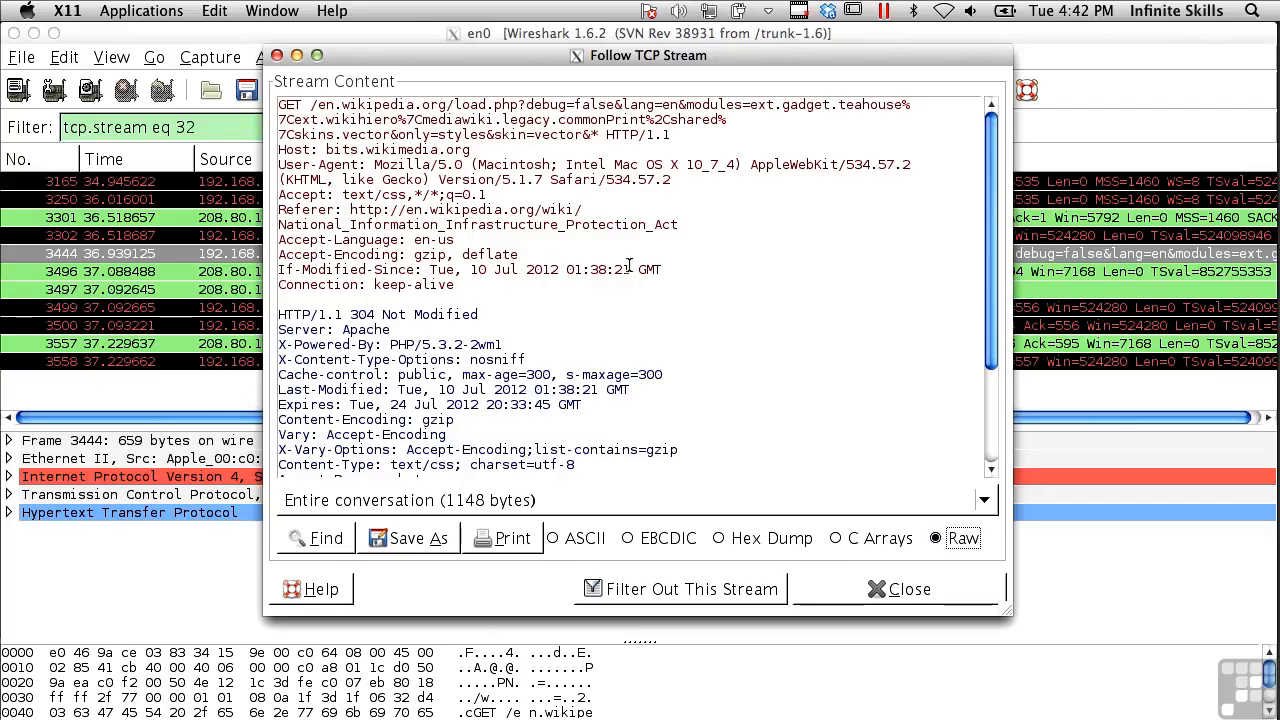
# View the client's 593-byte request and server's 555-byte response separately, then close the stream viewer
pyautogui.click(550, 503)
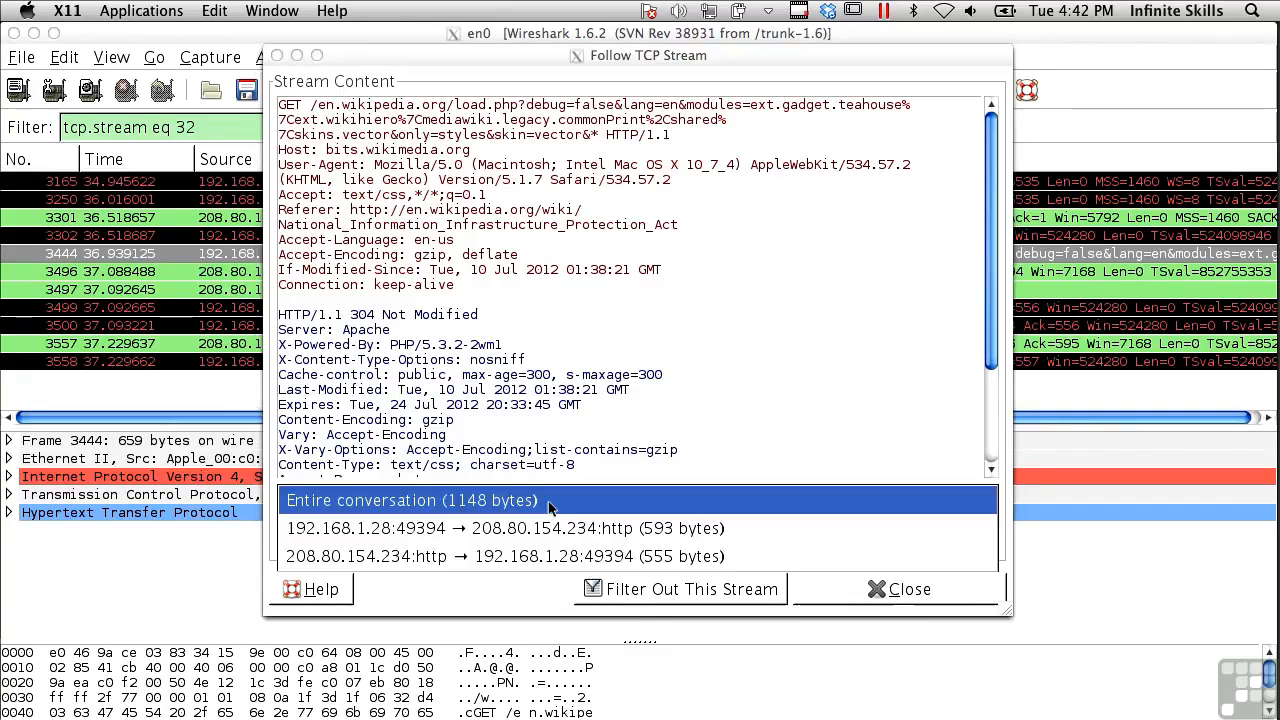
pyautogui.click(539, 530)
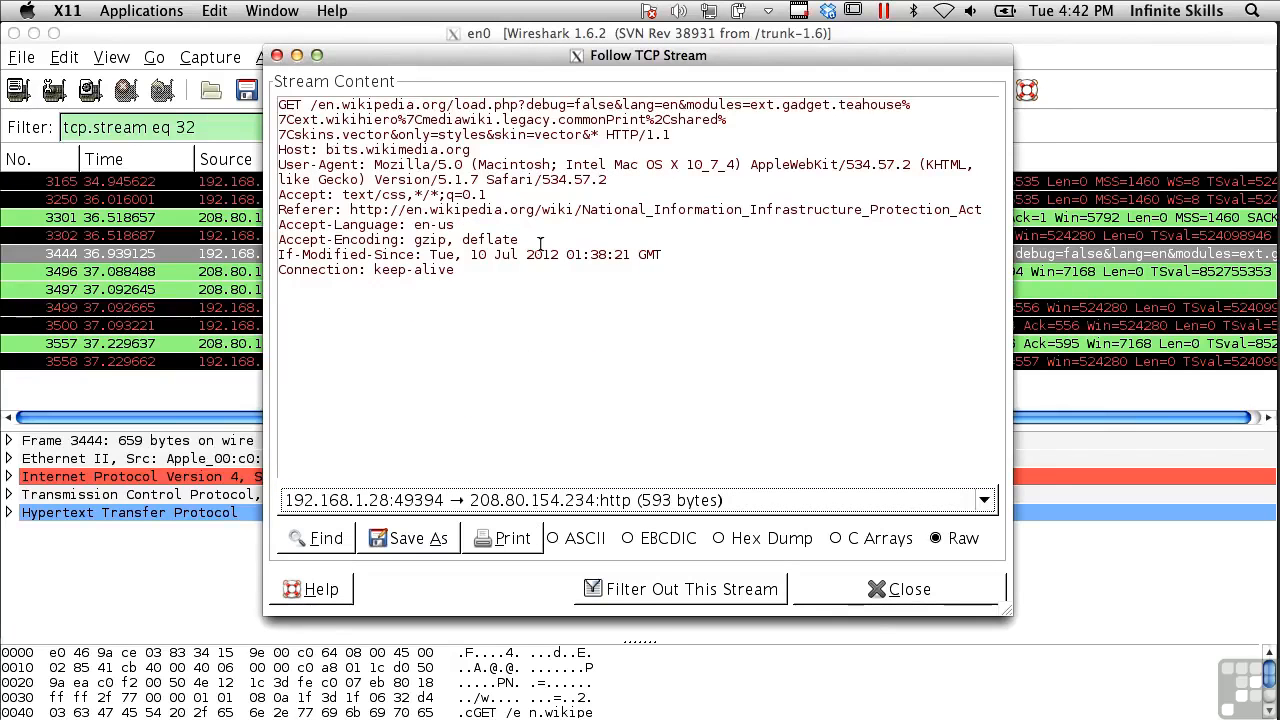
pyautogui.click(563, 498)
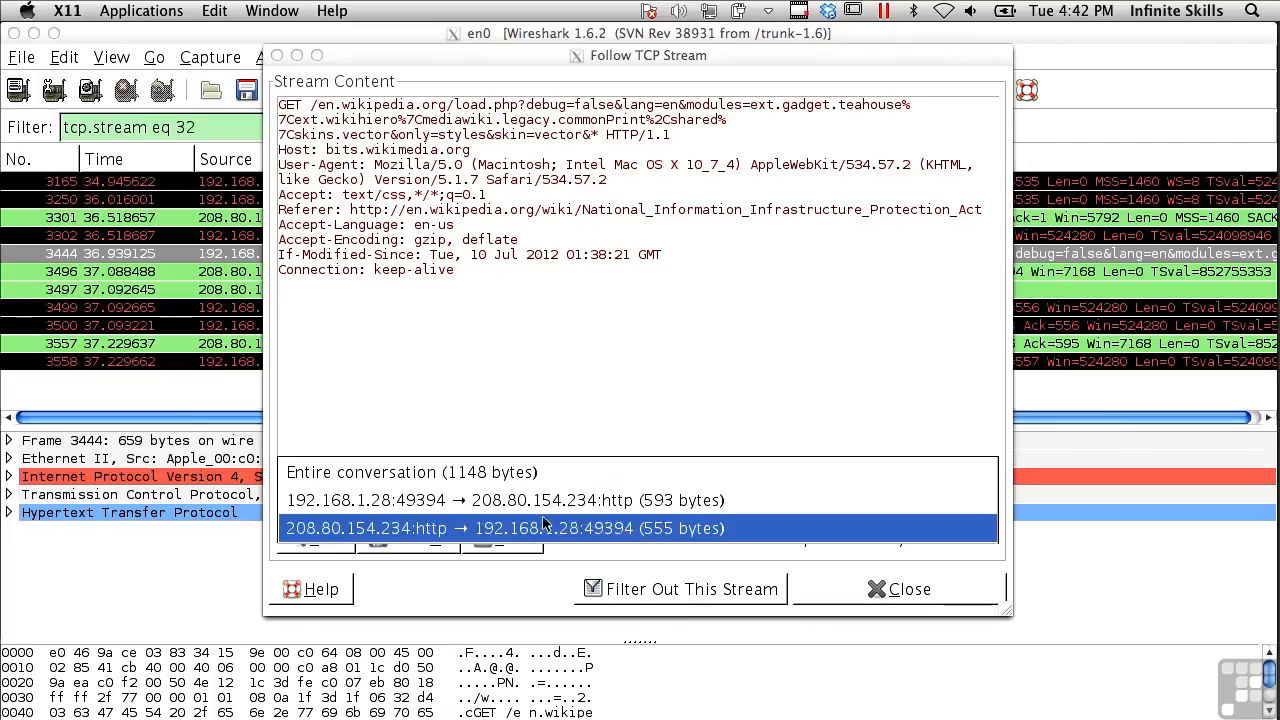
pyautogui.click(543, 527)
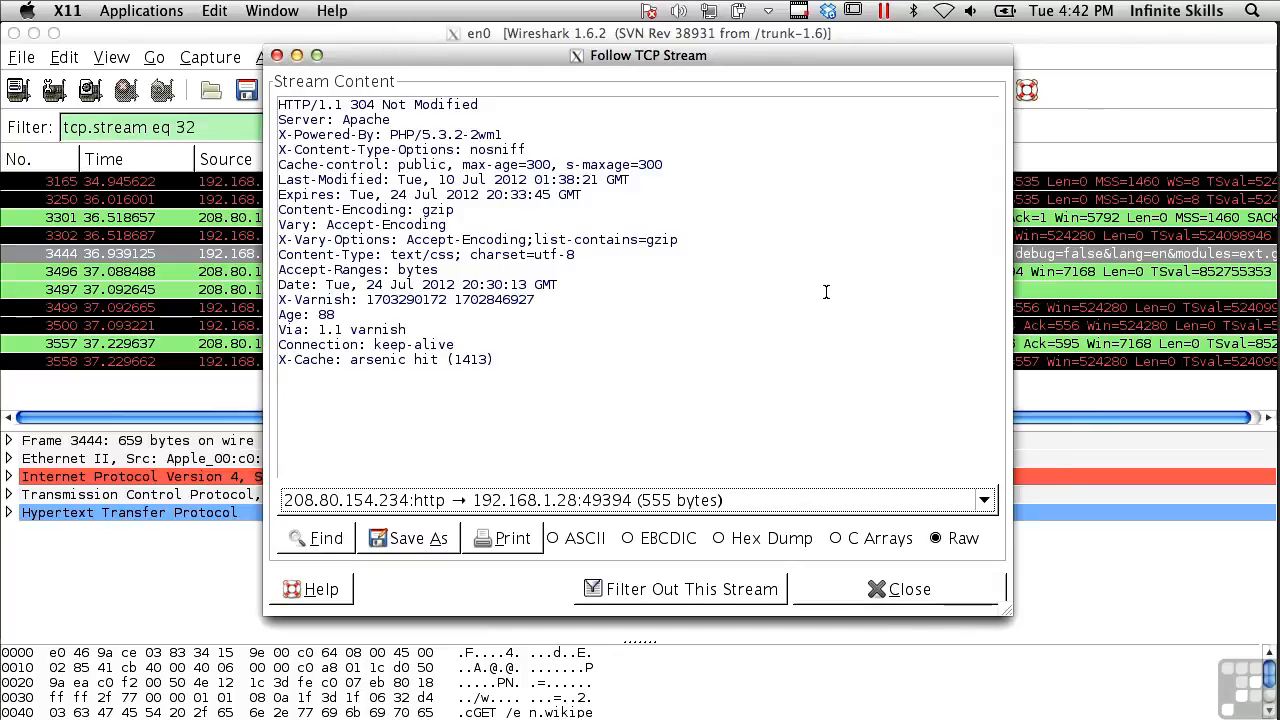
pyautogui.click(886, 586)
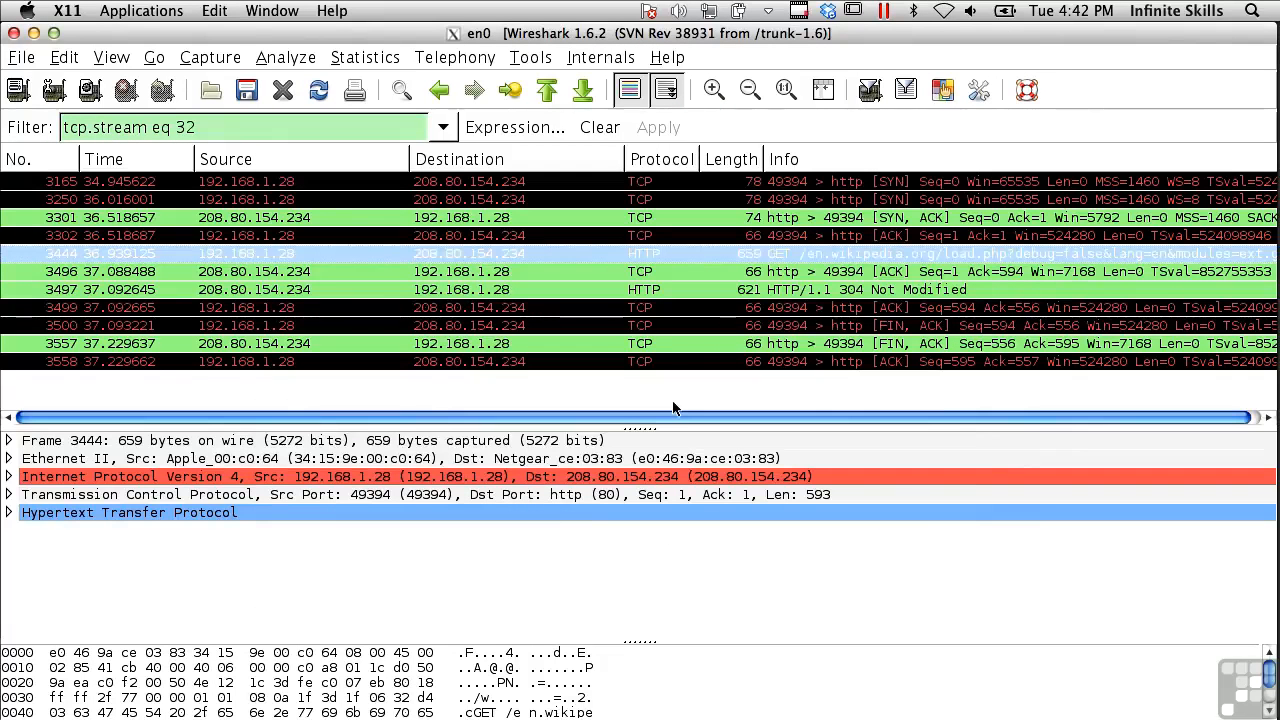